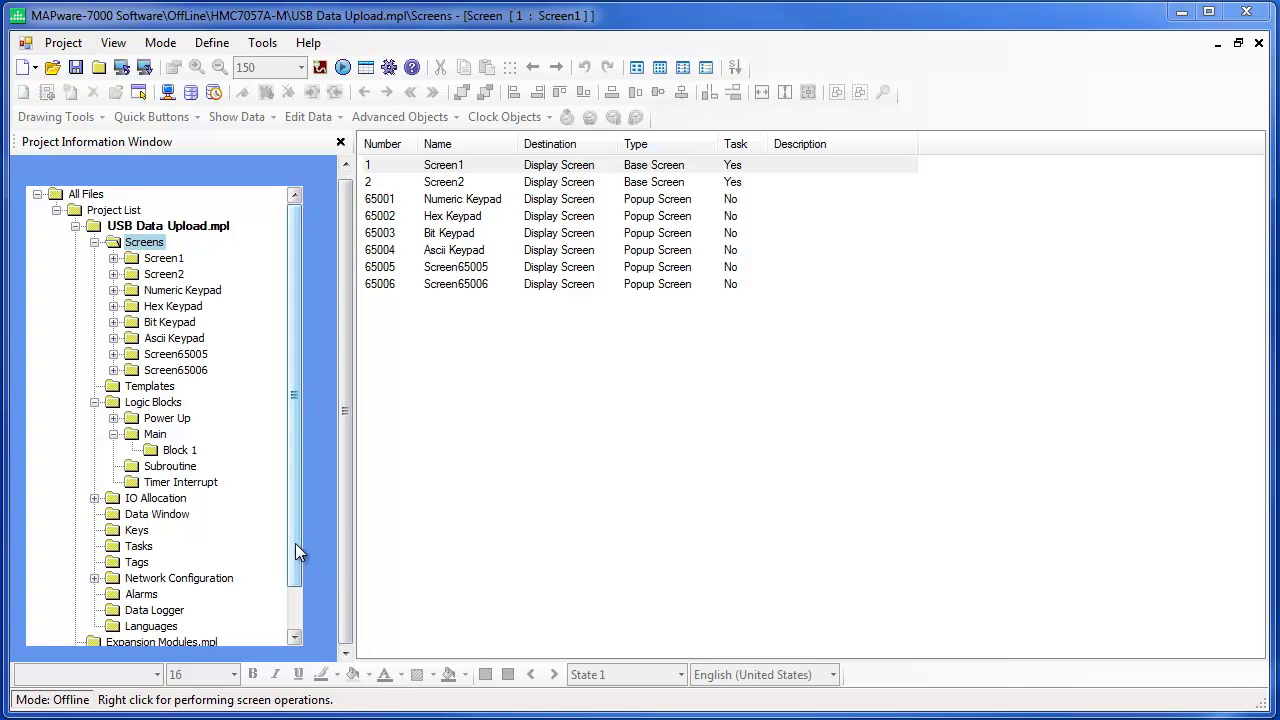
Open Block 1 of the Main logic and browse the function instruction list
double_click(180, 452)
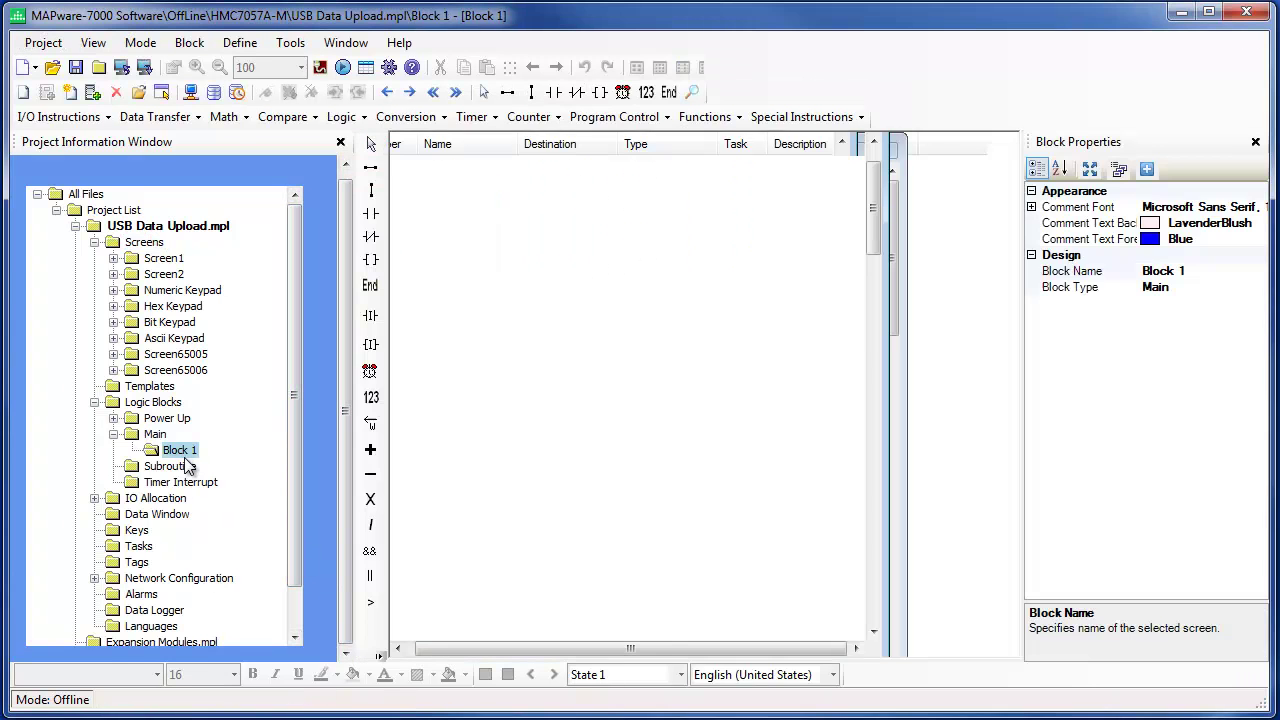
click(706, 118)
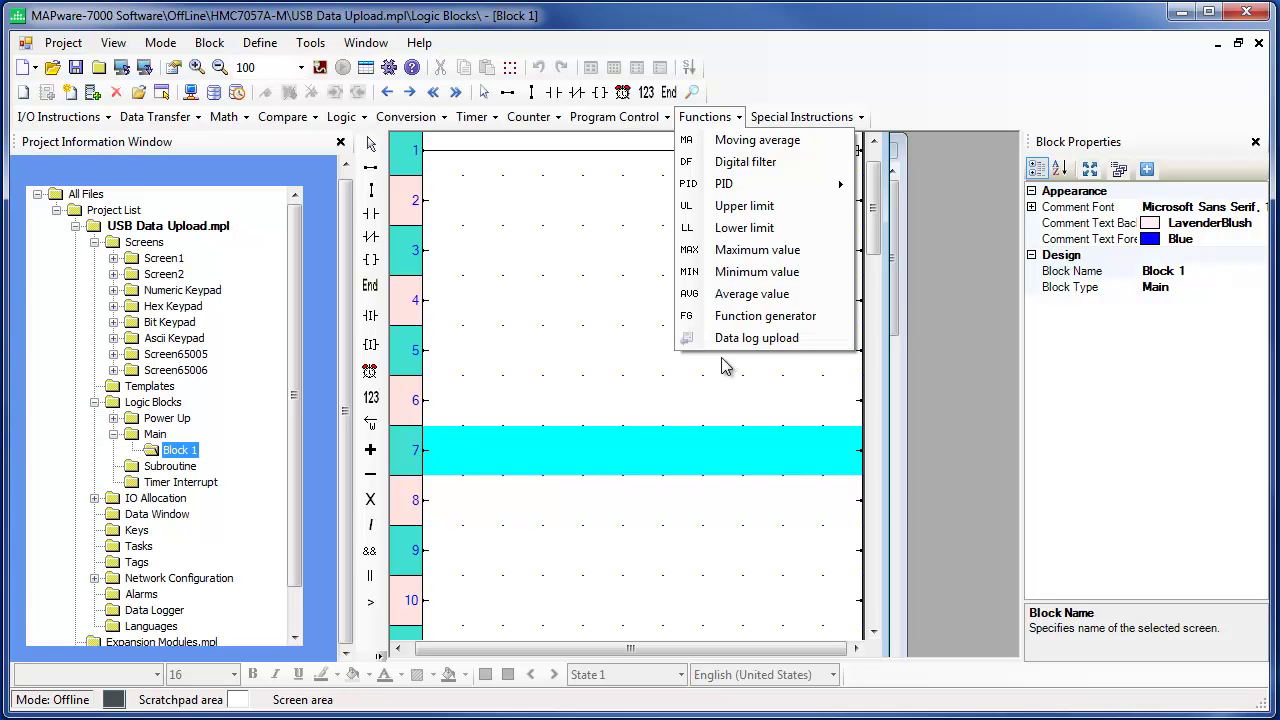
click(721, 359)
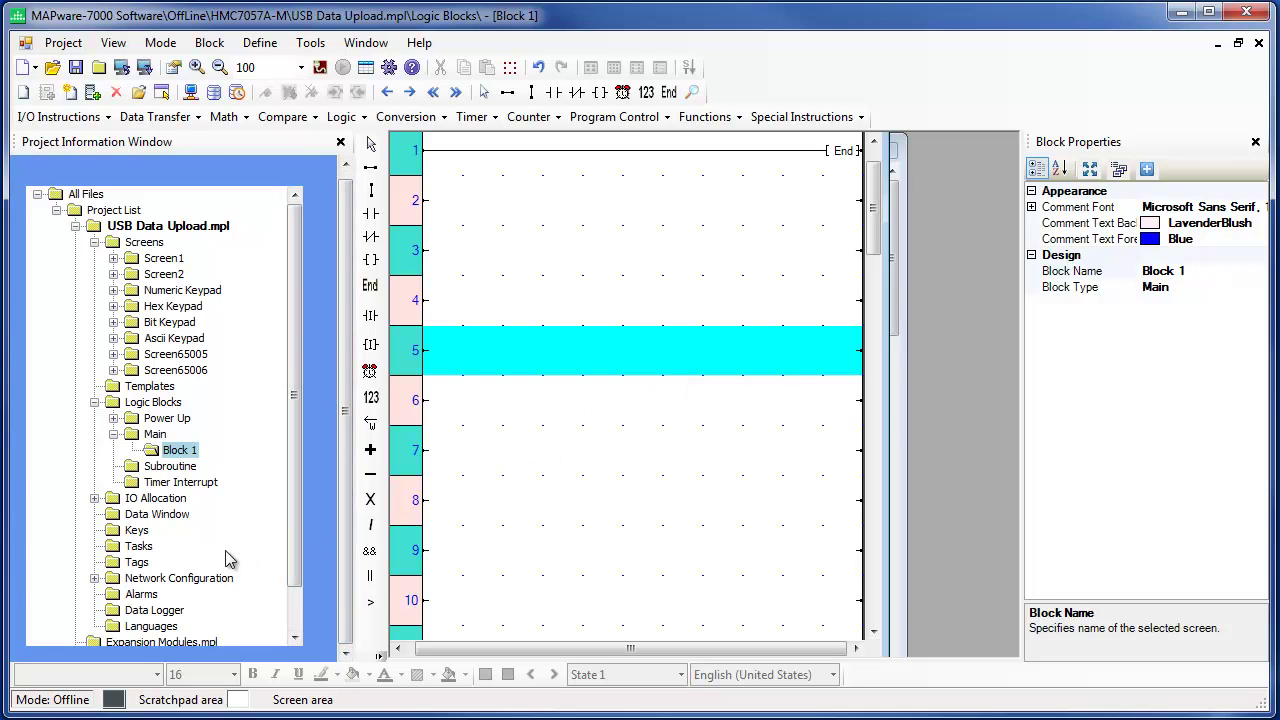
Create one data logger group, Group1, logging every 00:00:03
double_click(168, 612)
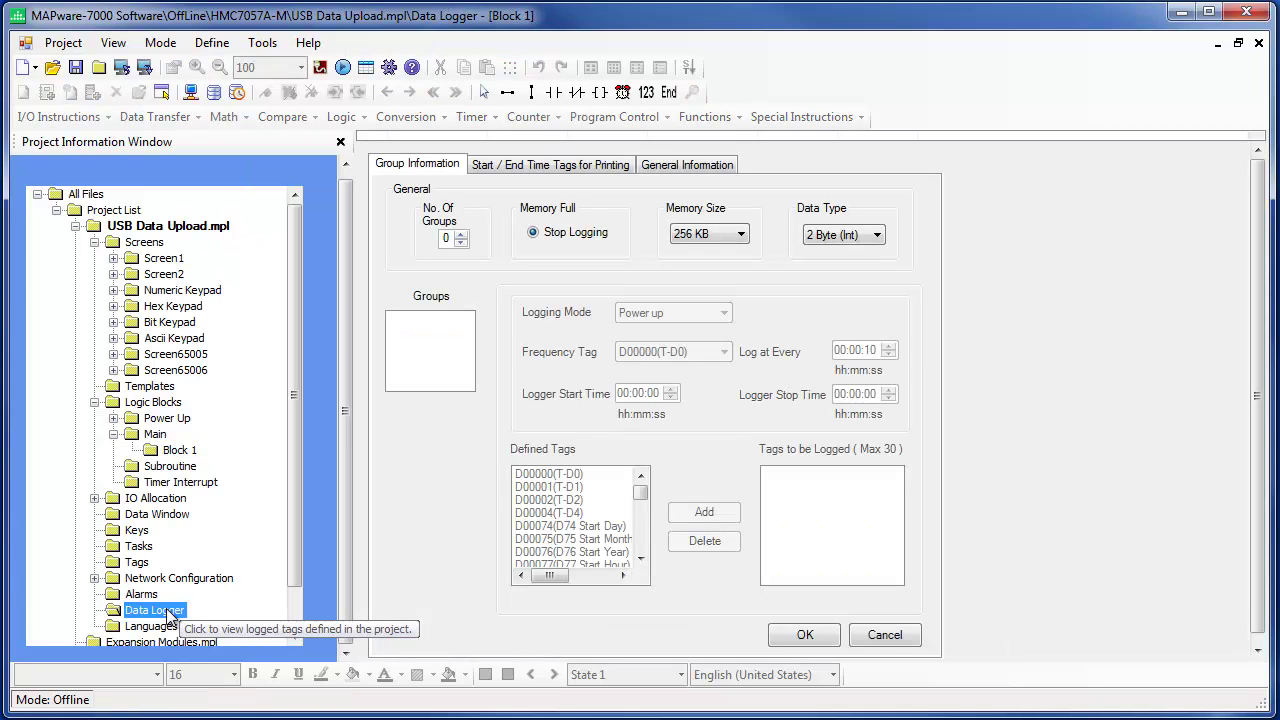
click(461, 236)
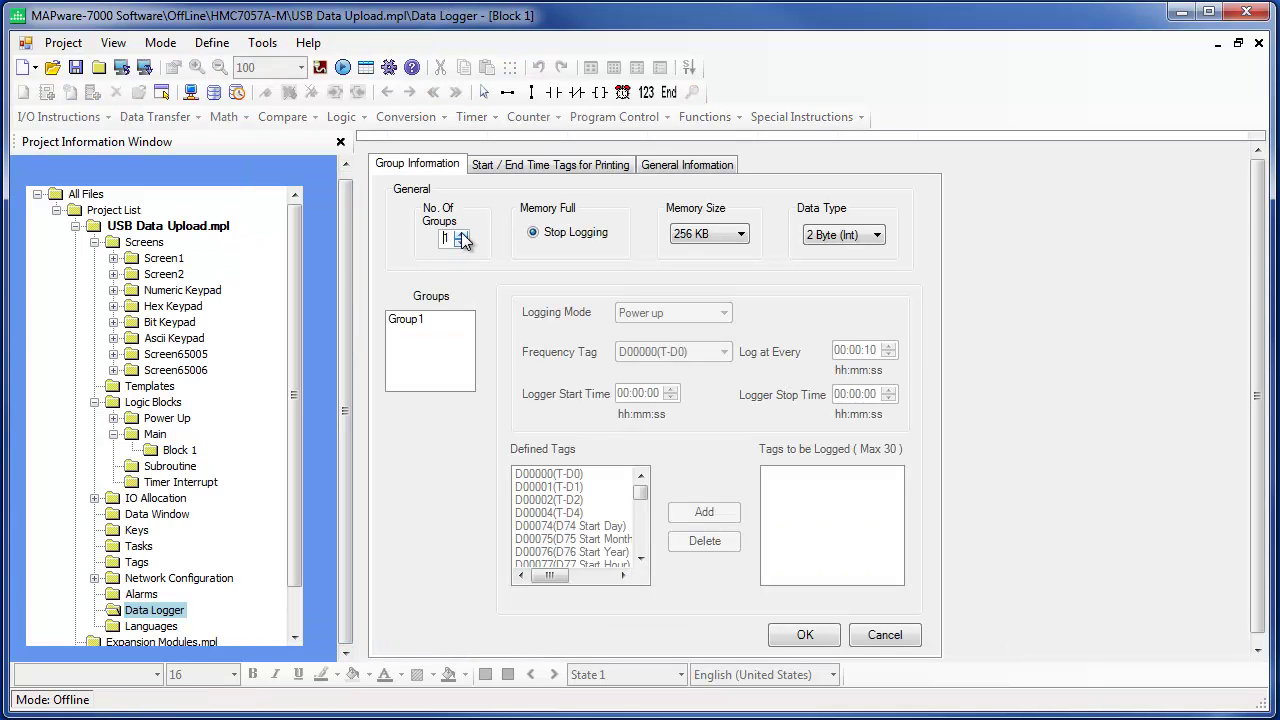
click(414, 318)
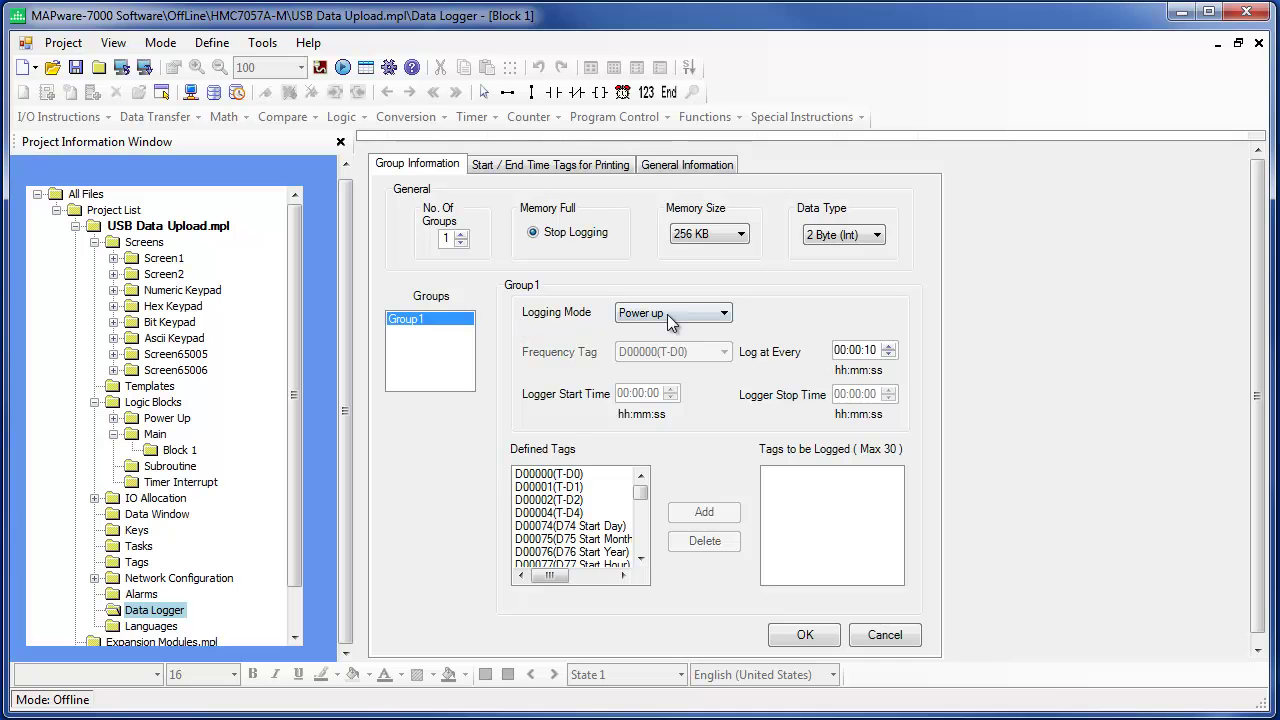
click(705, 315)
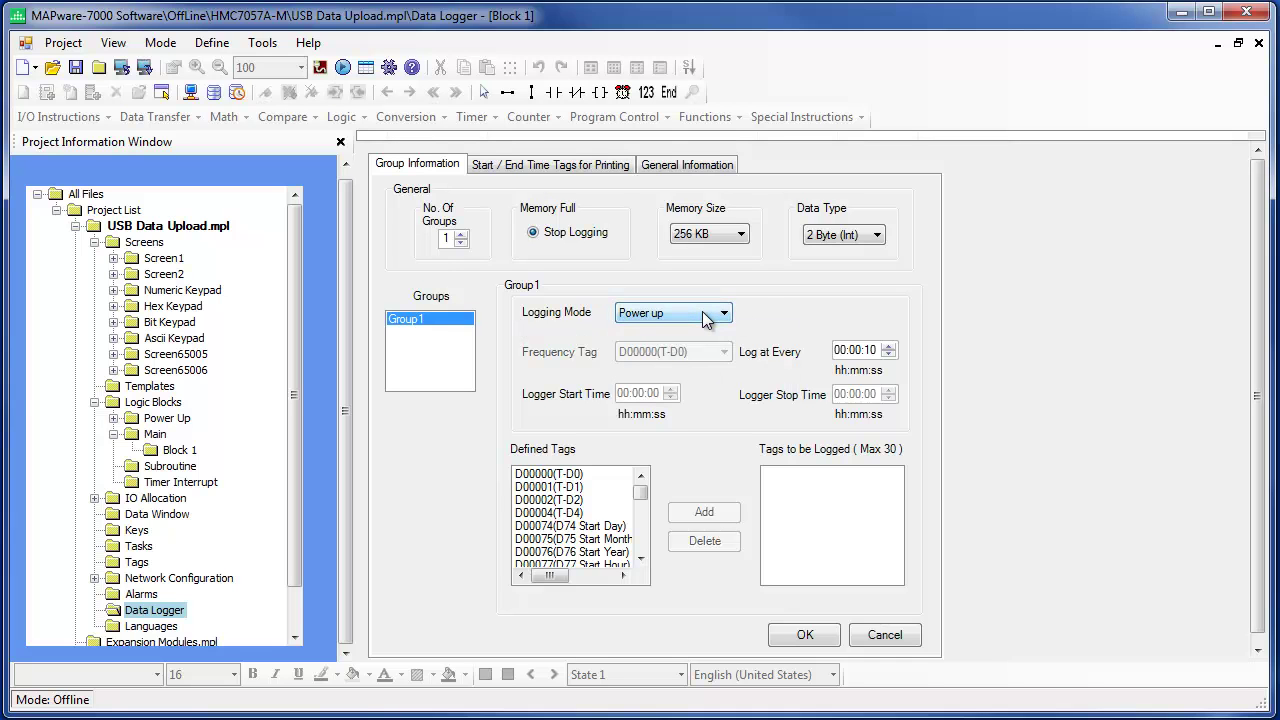
click(870, 351)
text(5)
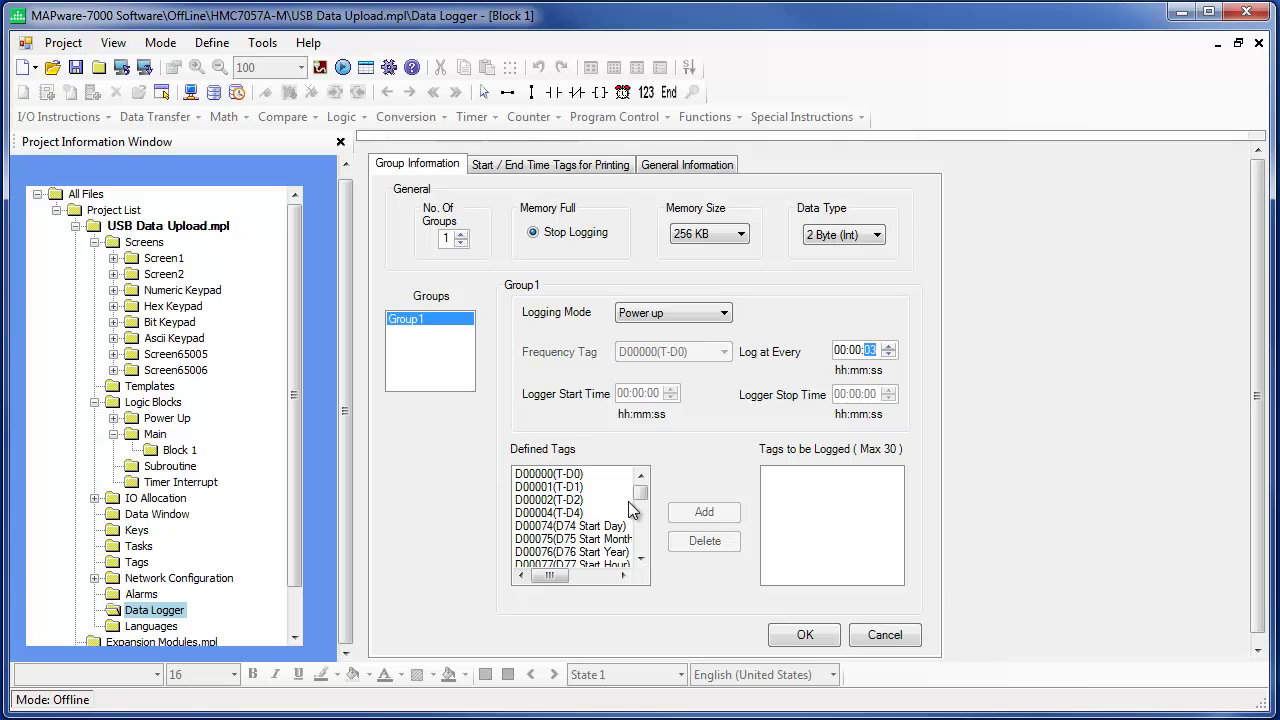
Add SW0015(RTC sec) to Group1's logged tags
click(609, 551)
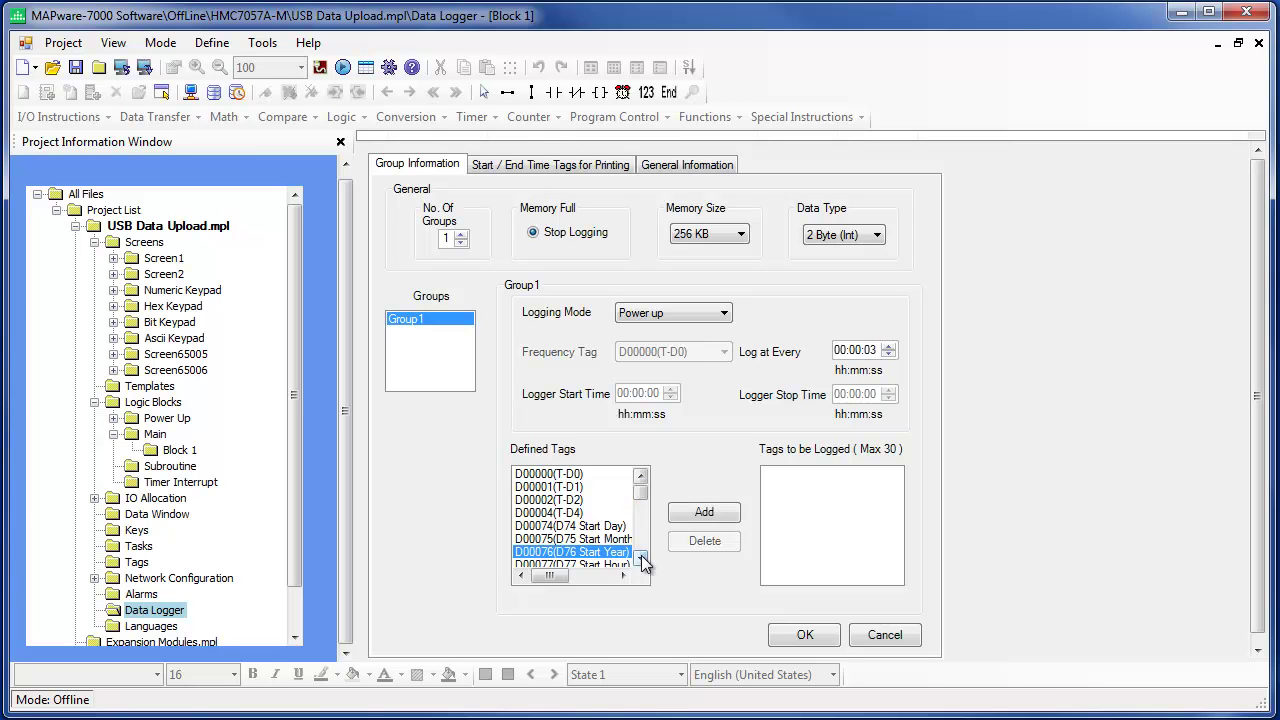
click(641, 558)
click(641, 558)
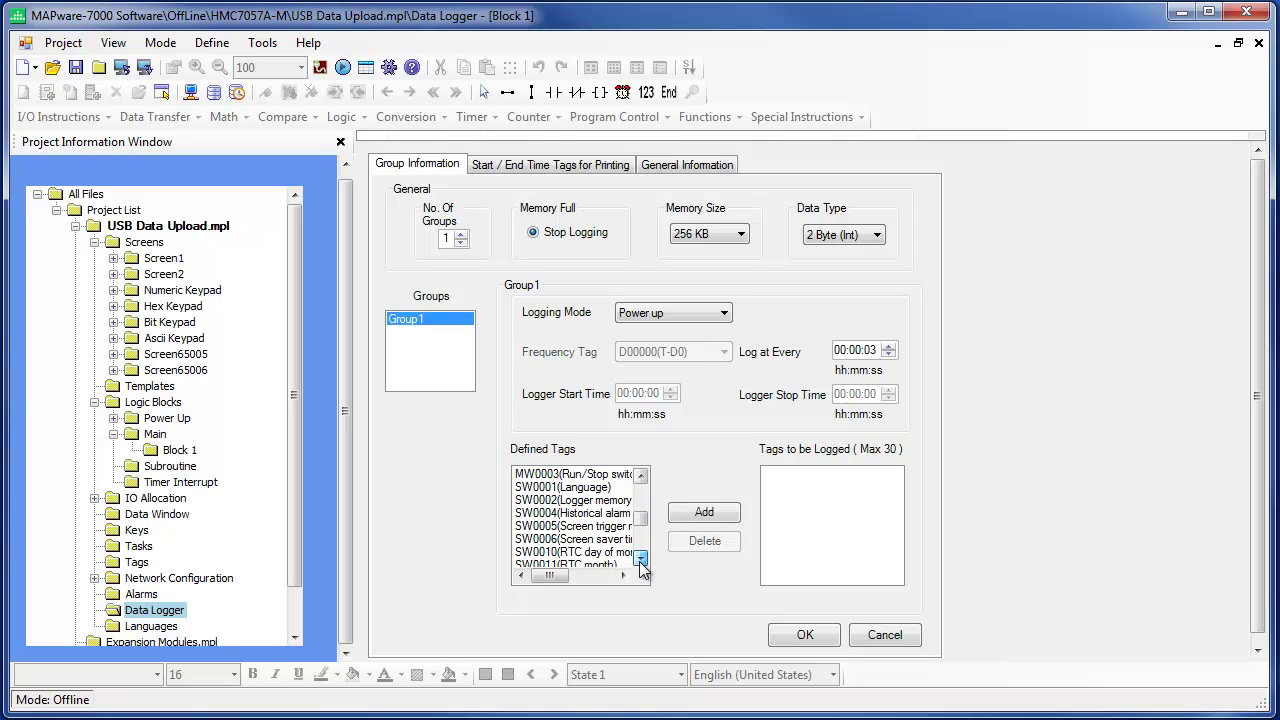
click(641, 558)
click(641, 558)
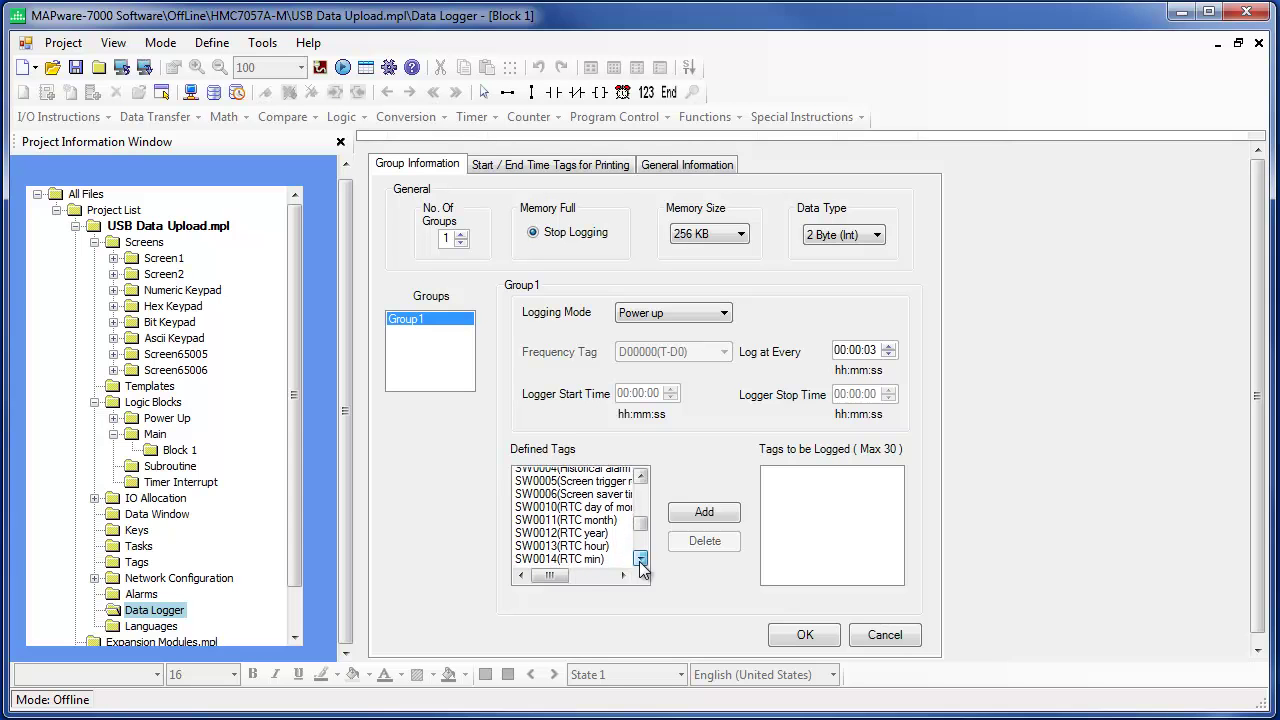
click(641, 558)
click(590, 552)
click(688, 515)
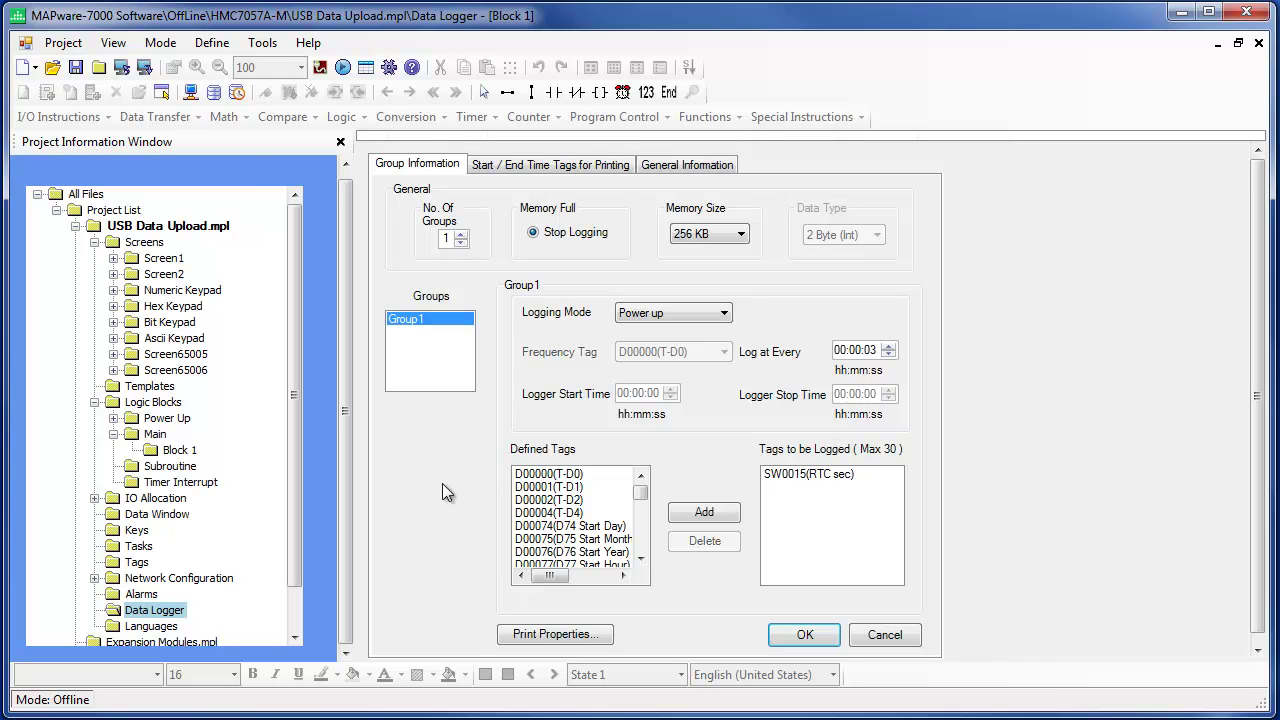
click(213, 92)
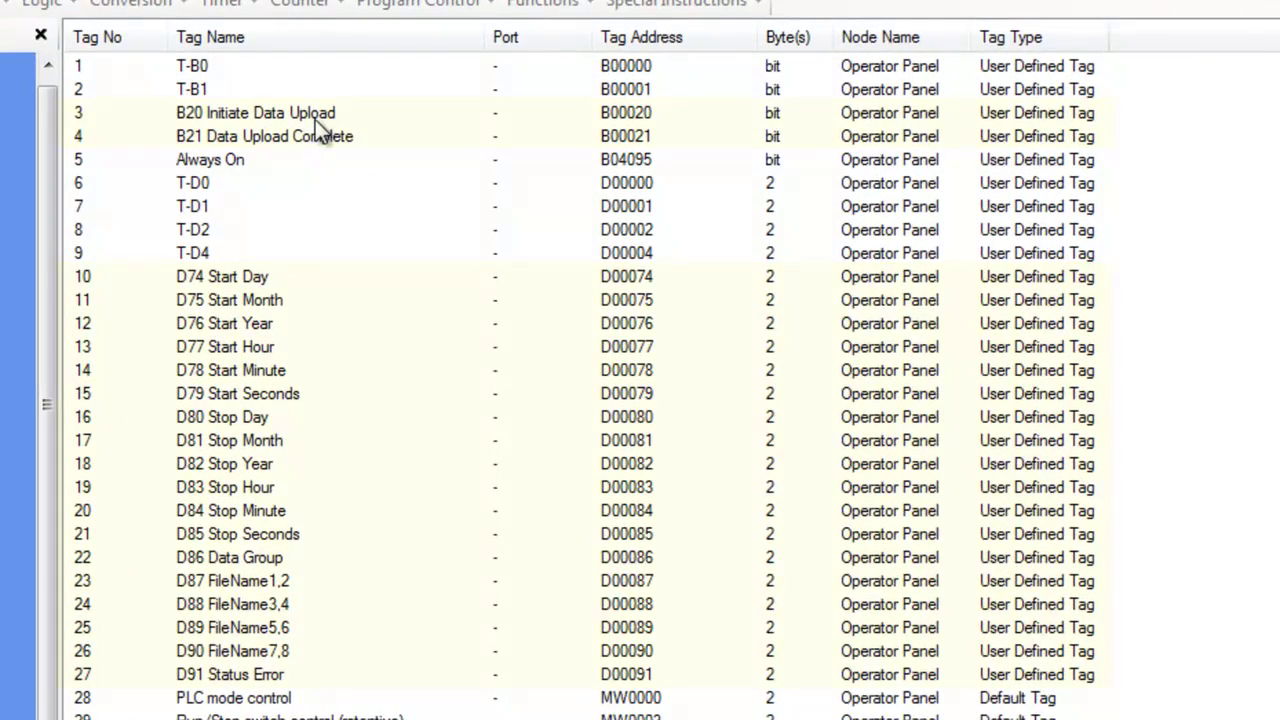
click(310, 120)
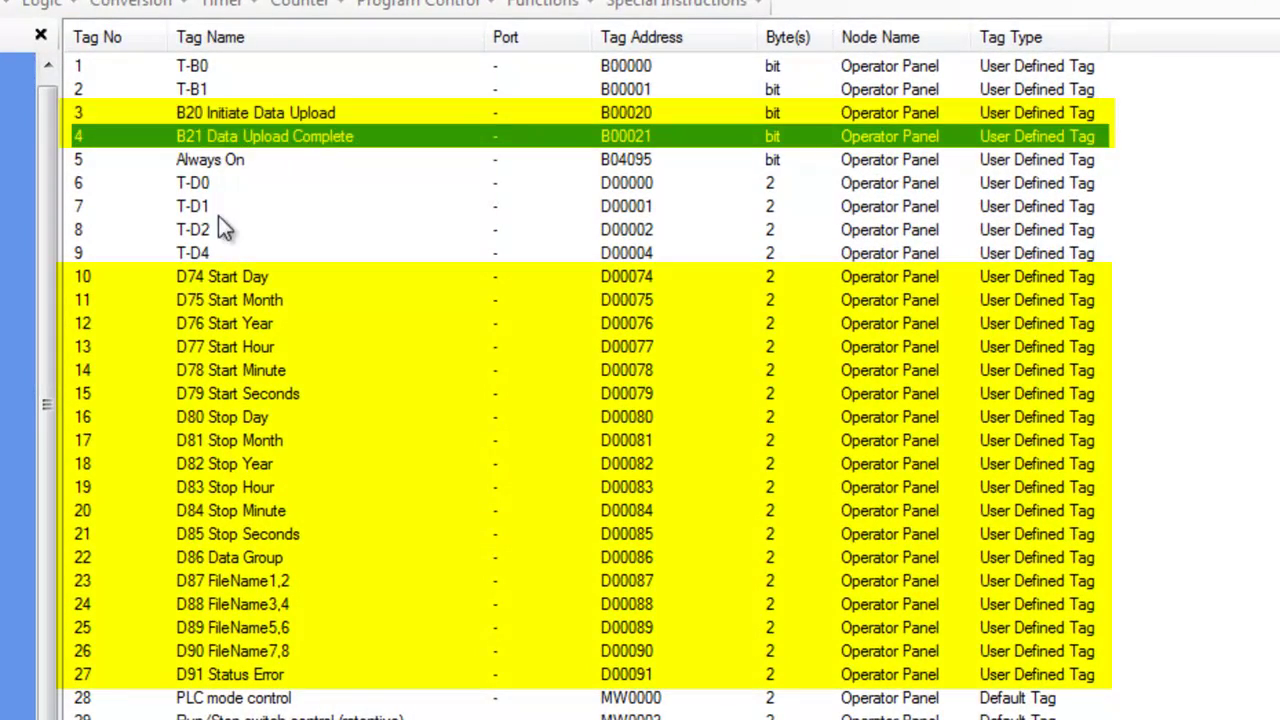
click(224, 278)
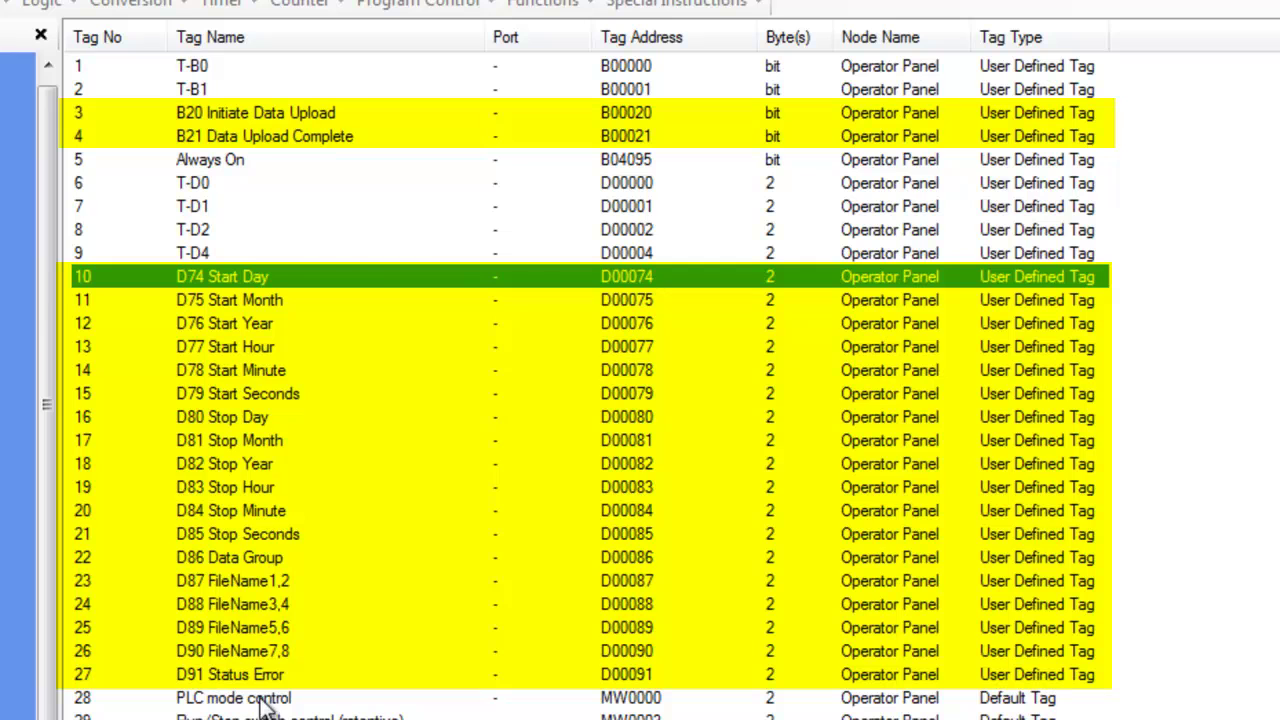
shift+click(236, 674)
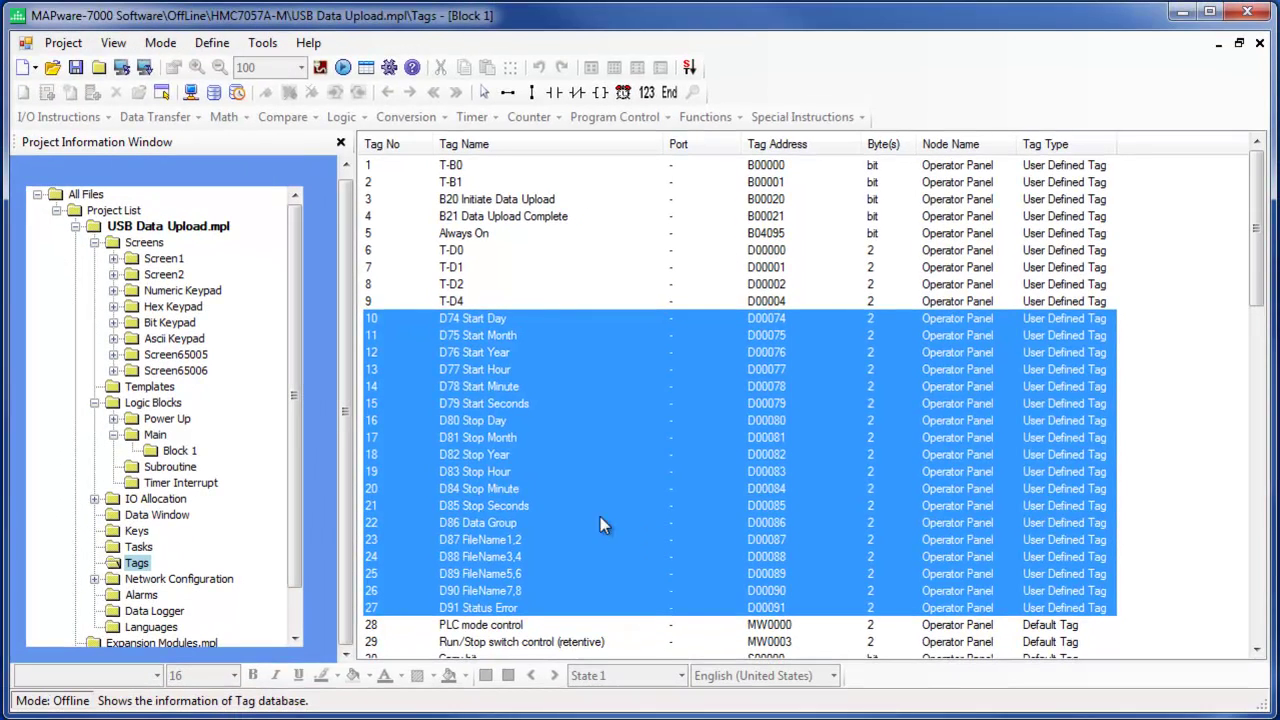
Return to Block 1's ladder and insert a new empty rung above End
double_click(160, 451)
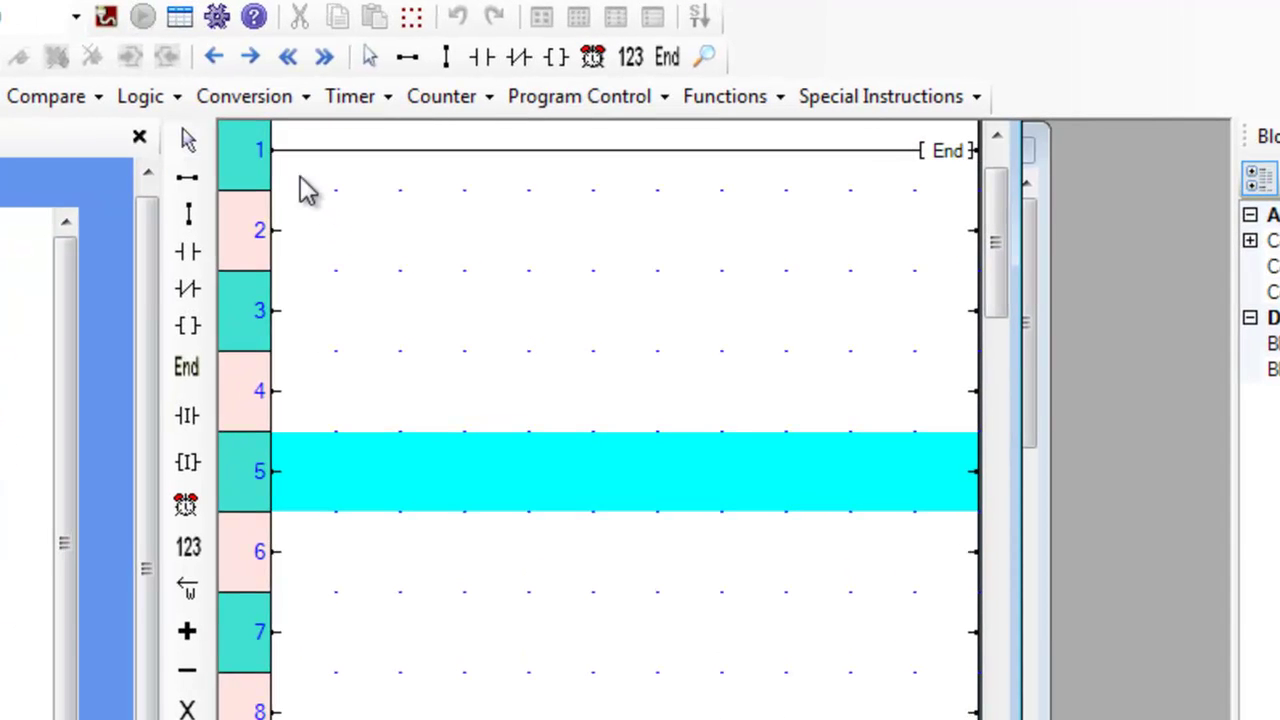
click(294, 151)
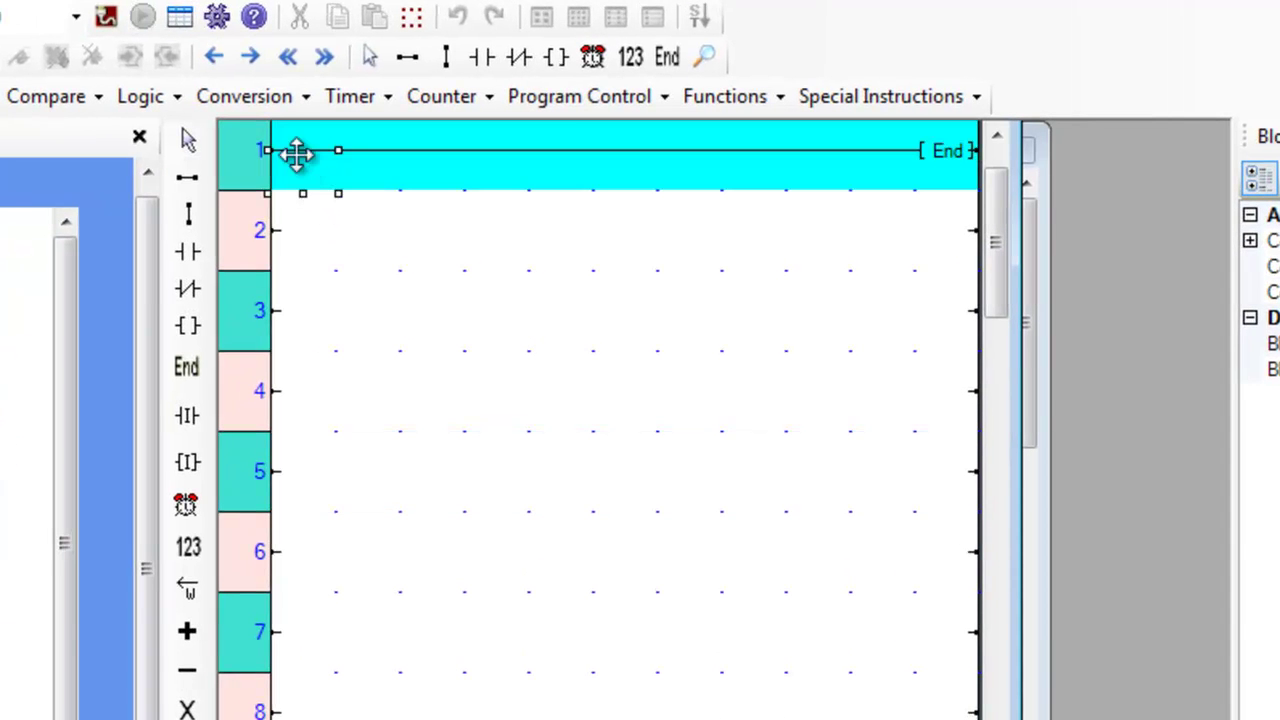
right_click(244, 157)
click(345, 468)
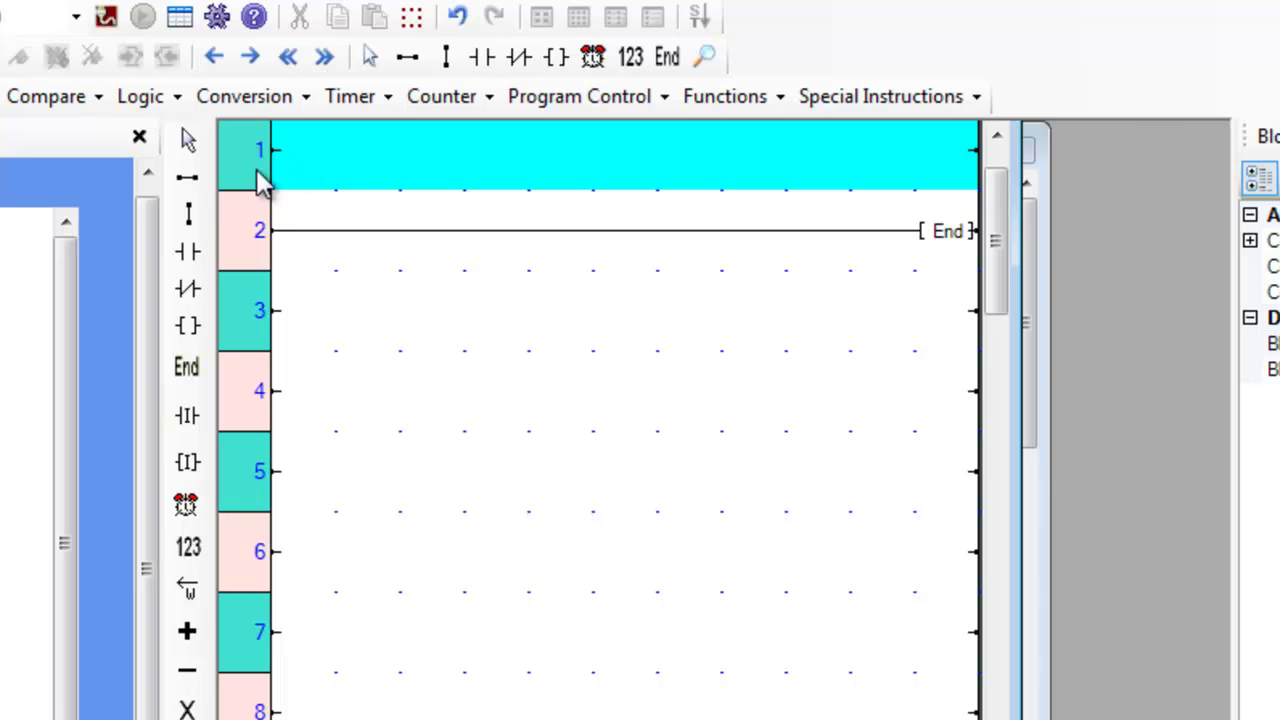
Place a B00020 (B20 In) contact followed by a rising-edge contact on rung 1
click(188, 252)
click(304, 152)
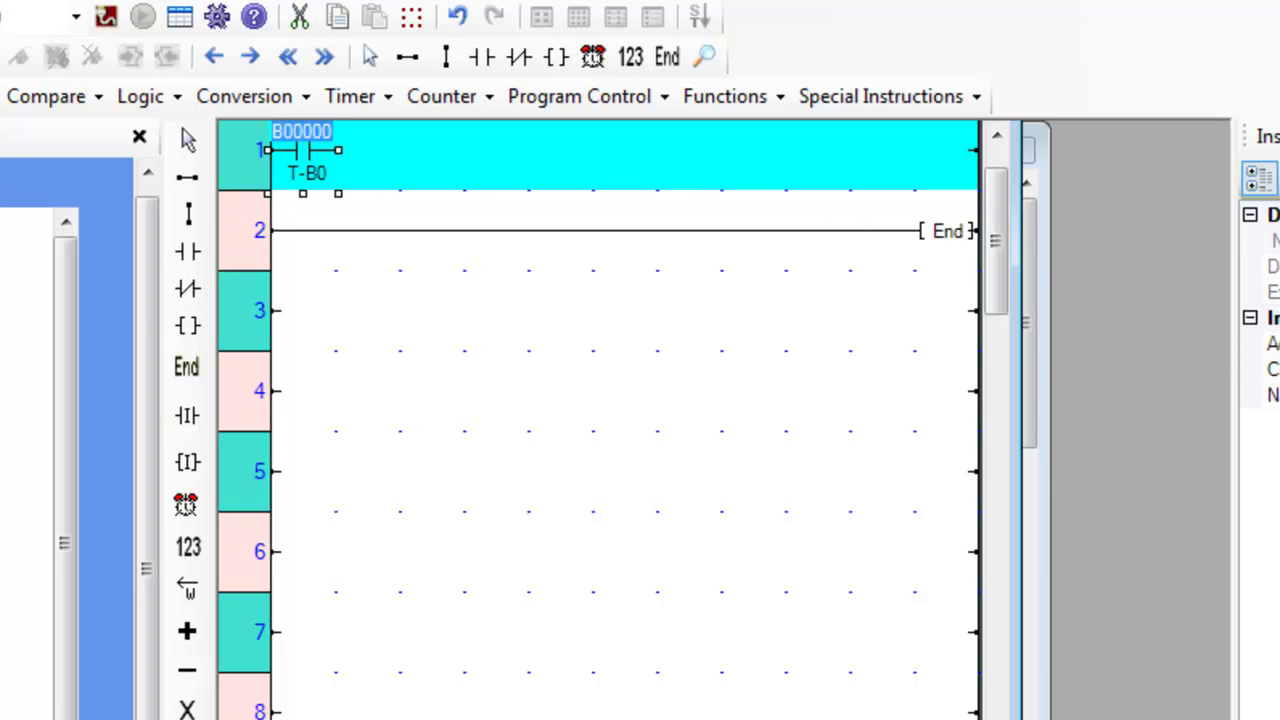
click(1272, 395)
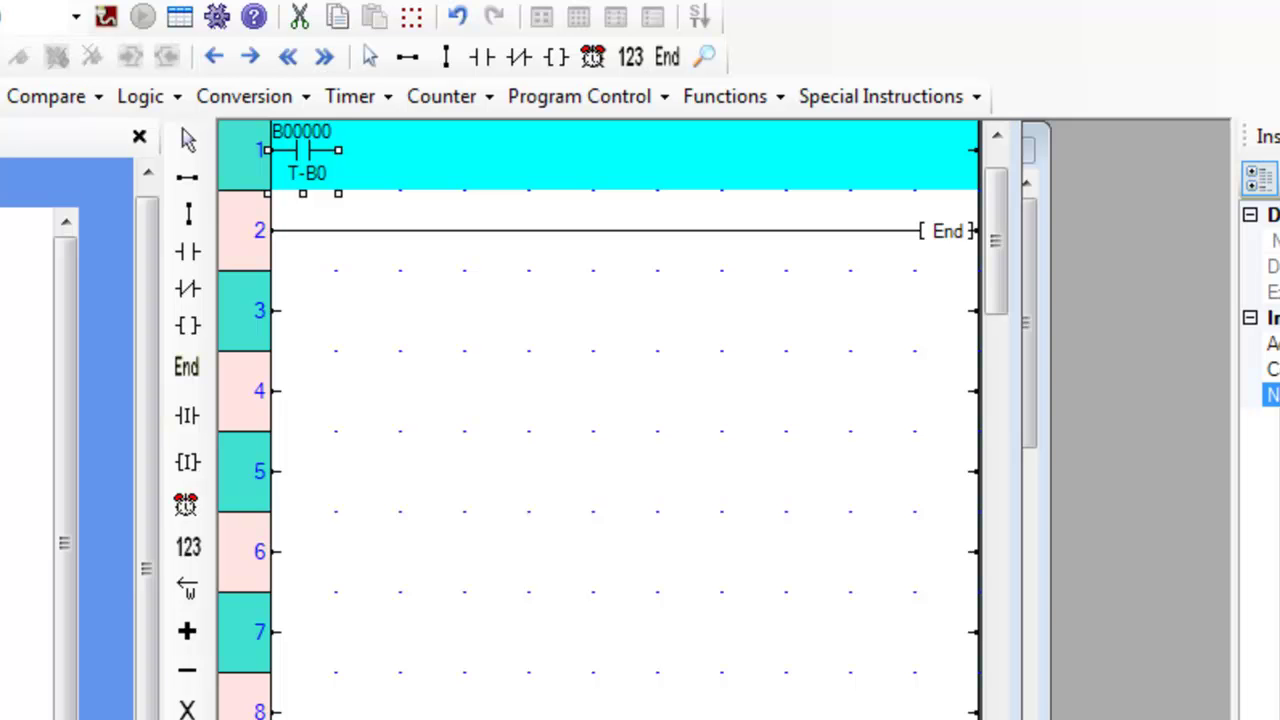
key(Return)
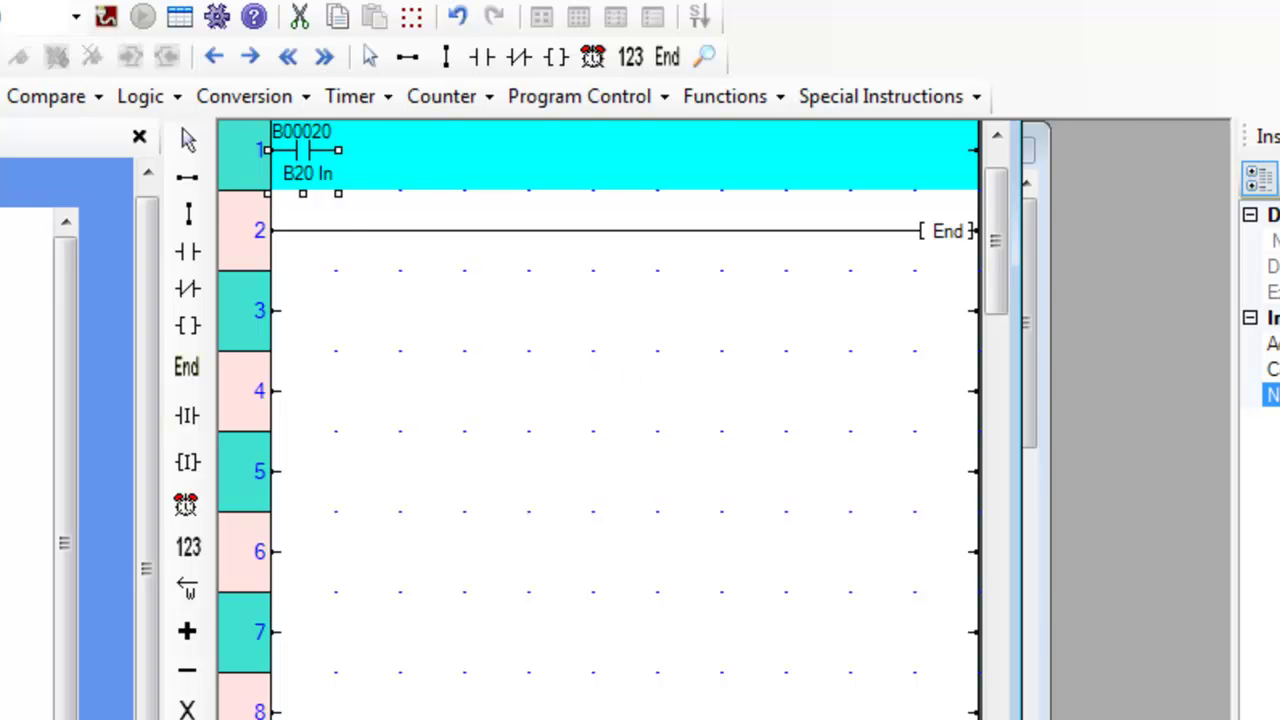
click(369, 150)
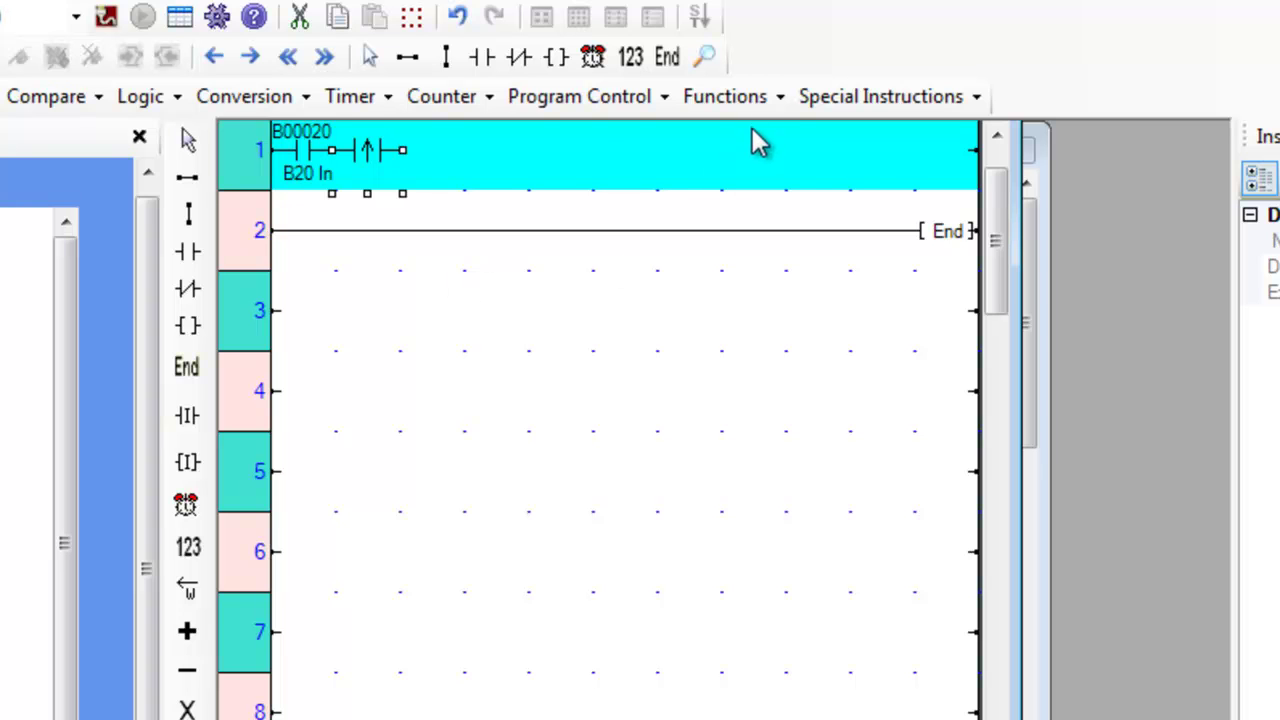
click(773, 100)
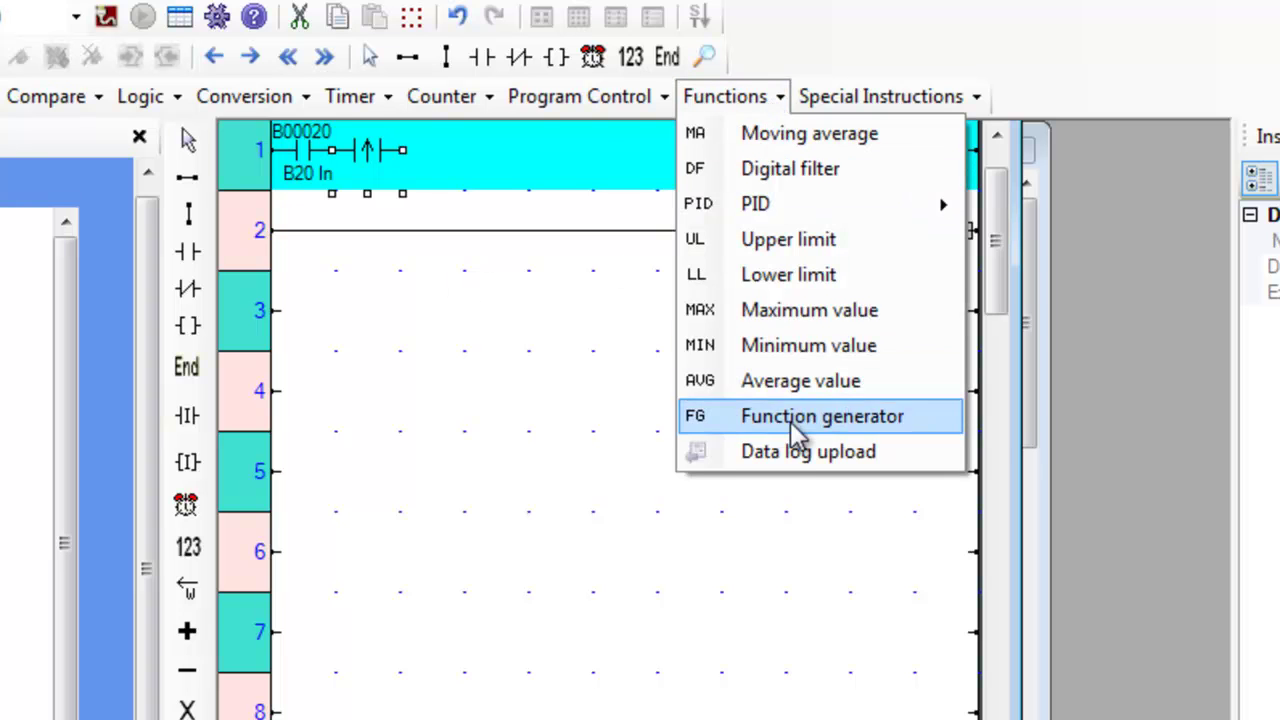
Place an LD-UPLD instruction on rung 1 with Operand A set to D74 Start Day
click(780, 452)
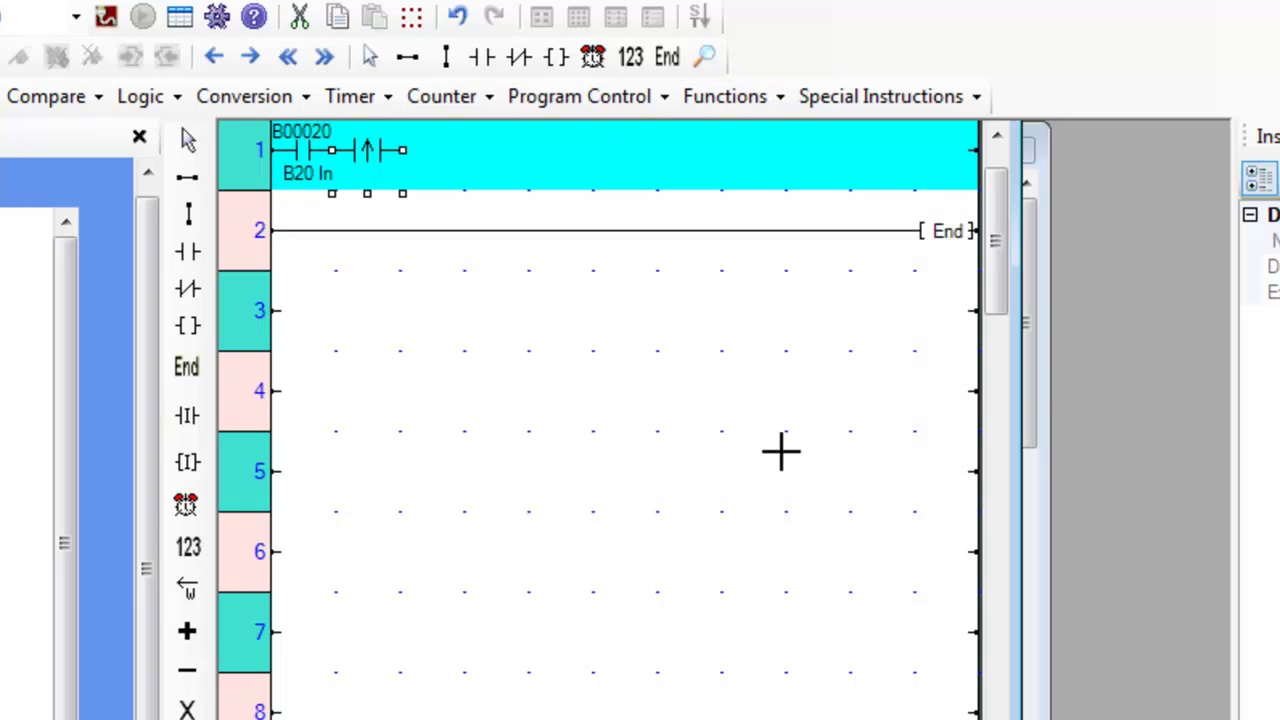
click(417, 140)
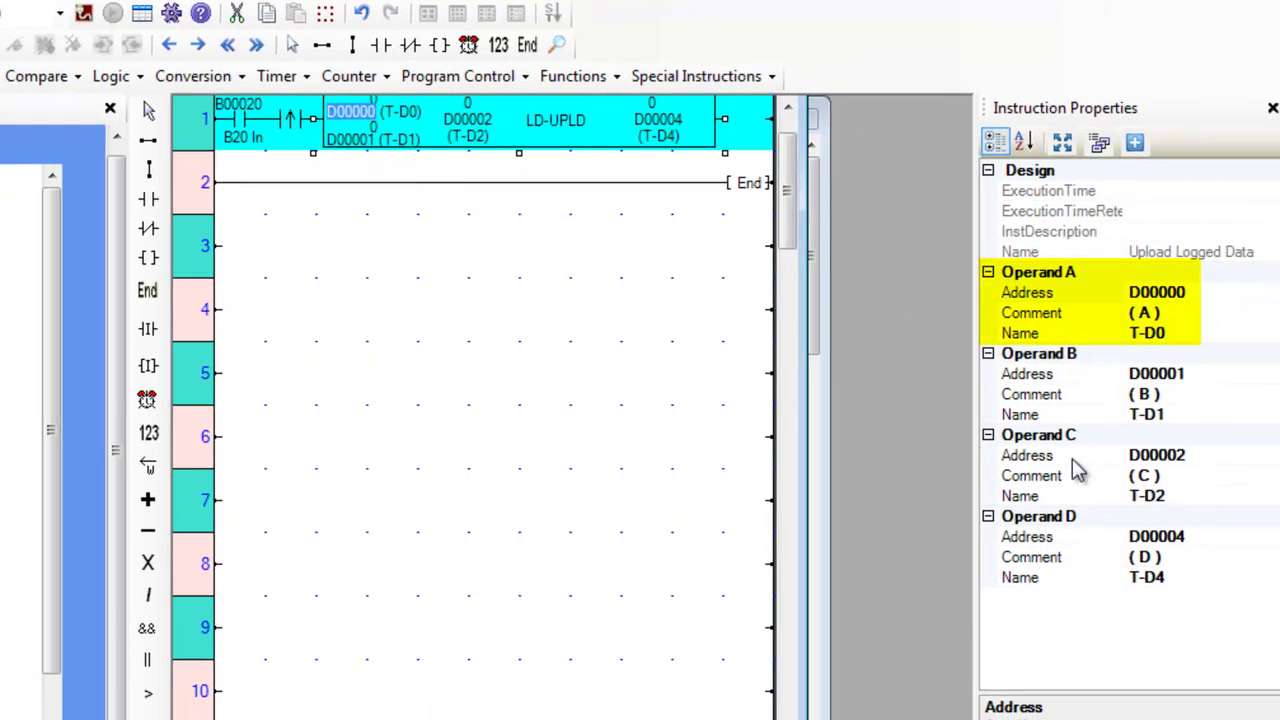
click(1235, 334)
click(1273, 333)
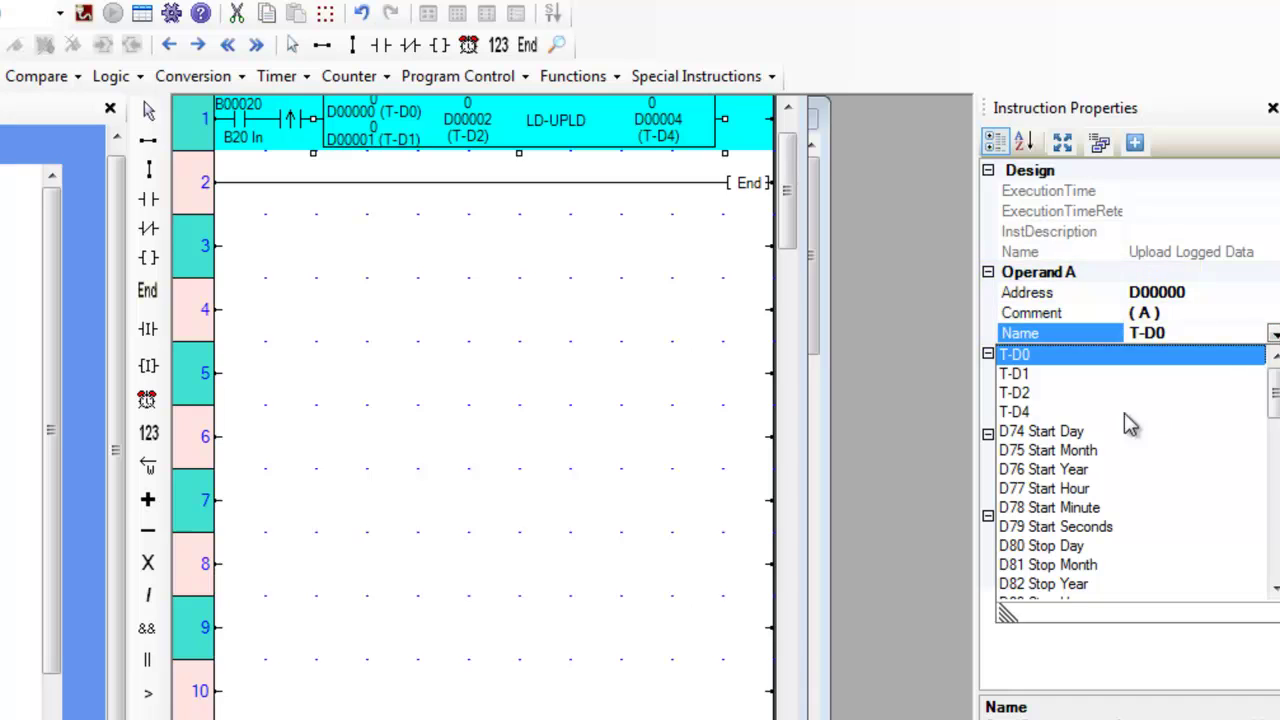
click(1035, 433)
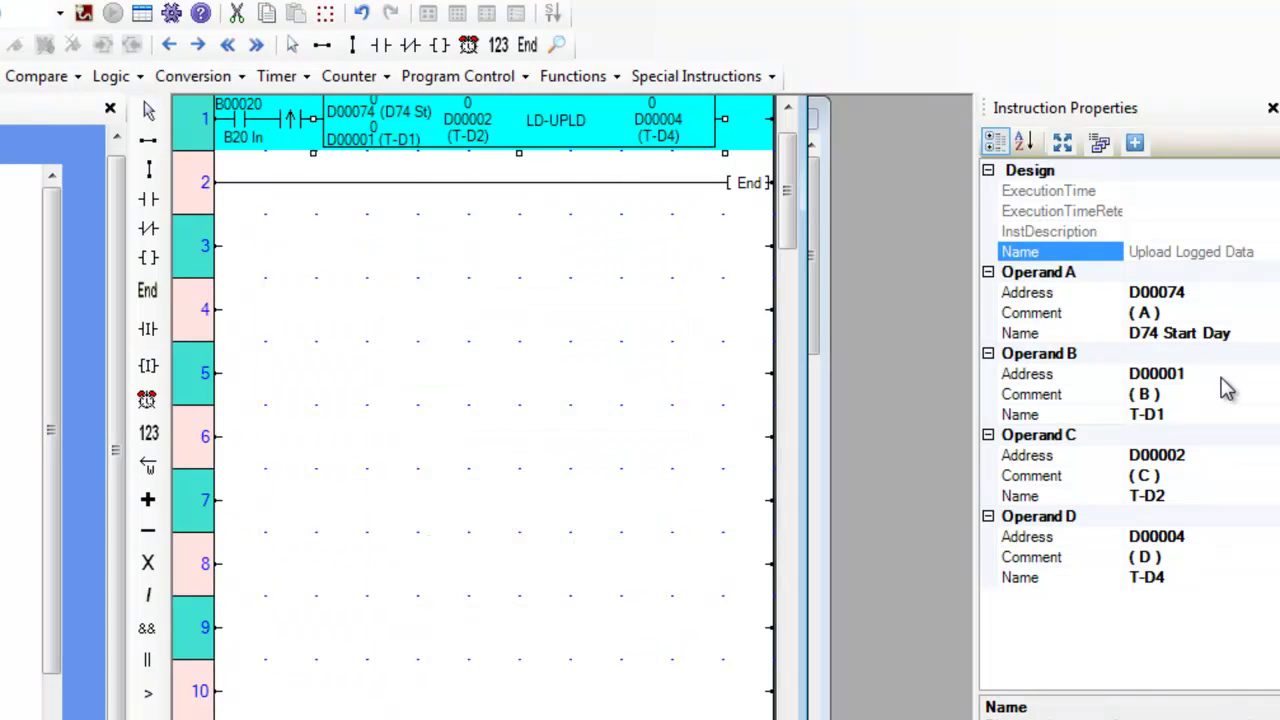
Set Operand B to D86 Data Group and Operand C to D87 FileName1,2
click(1192, 416)
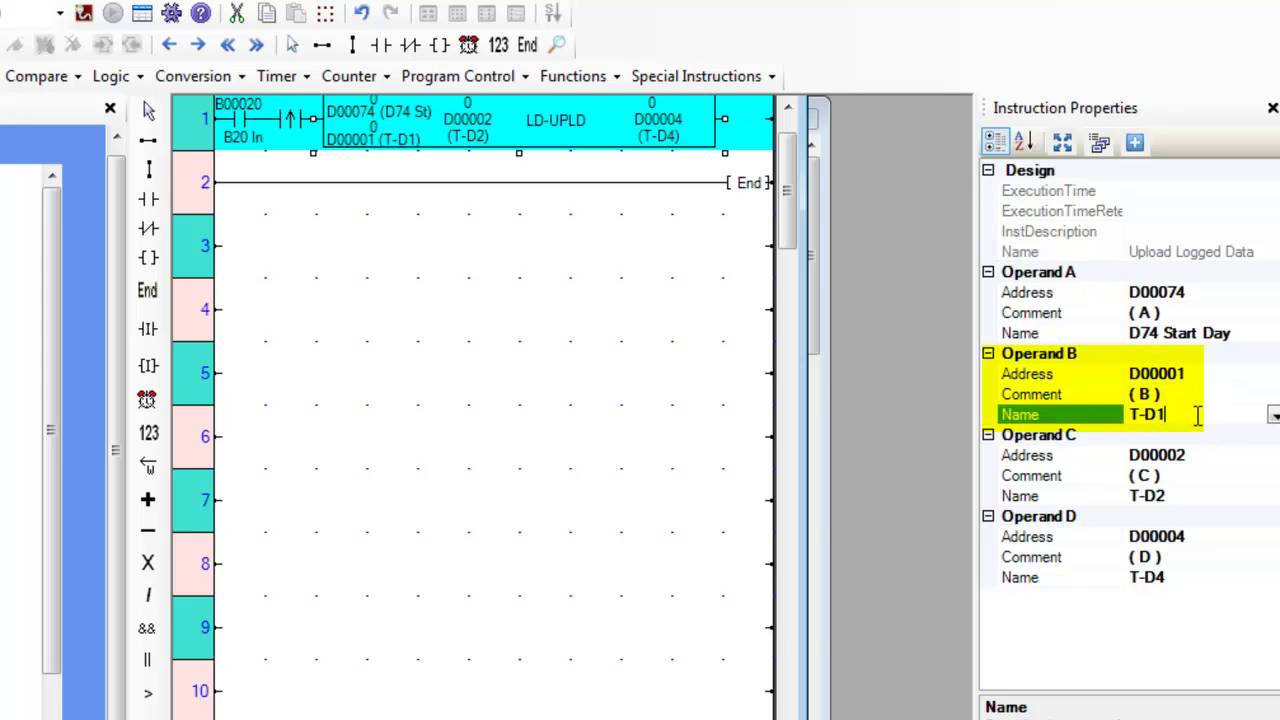
click(1274, 416)
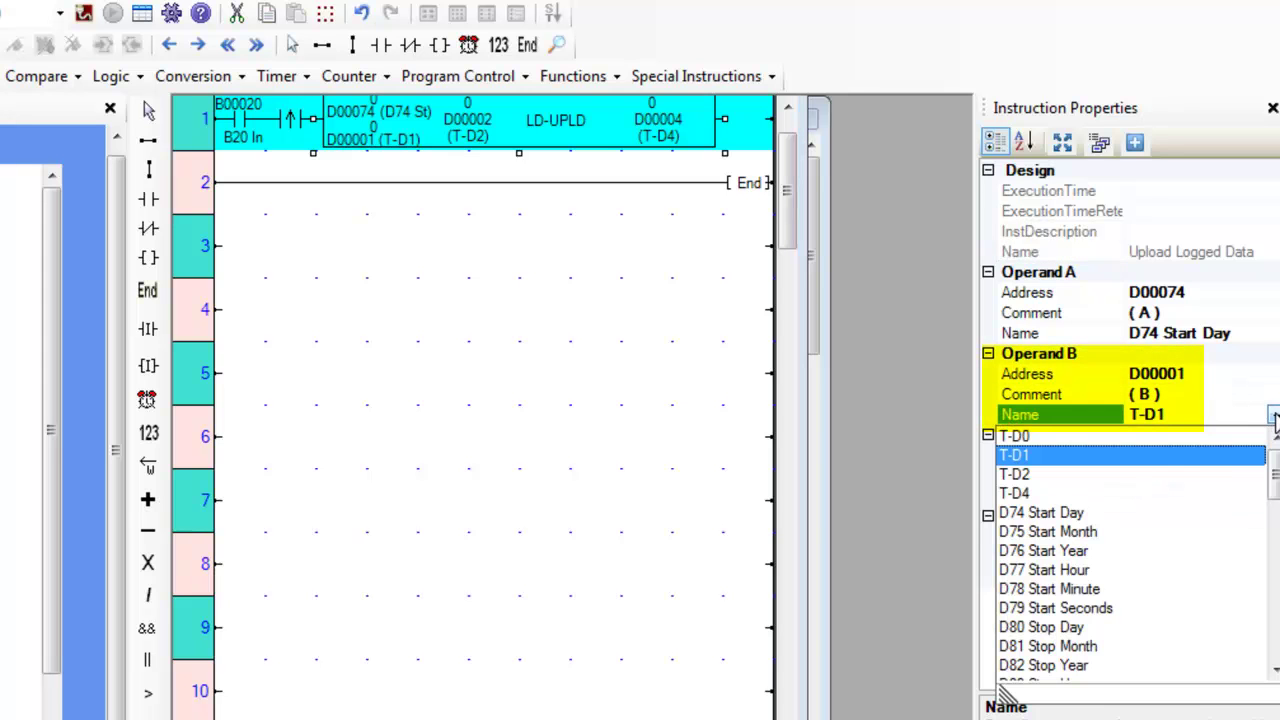
scroll(1183, 533, down, 1)
scroll(1183, 530, down, 2)
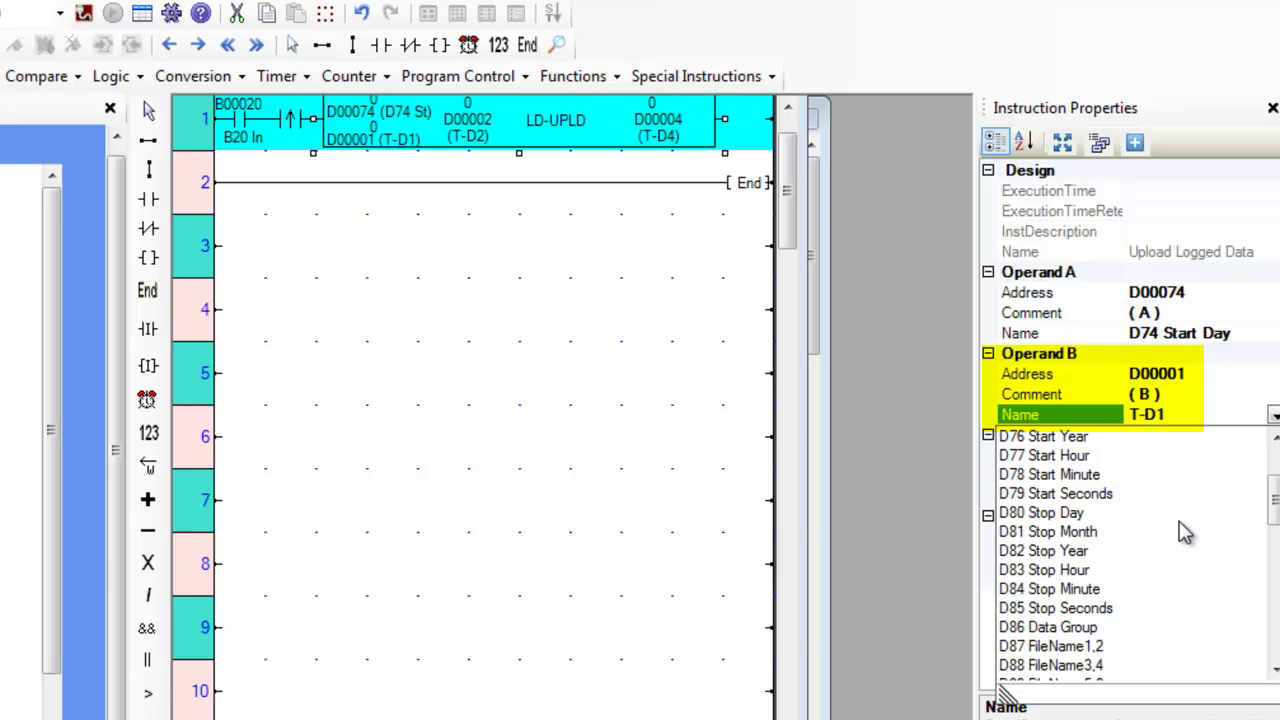
click(1083, 628)
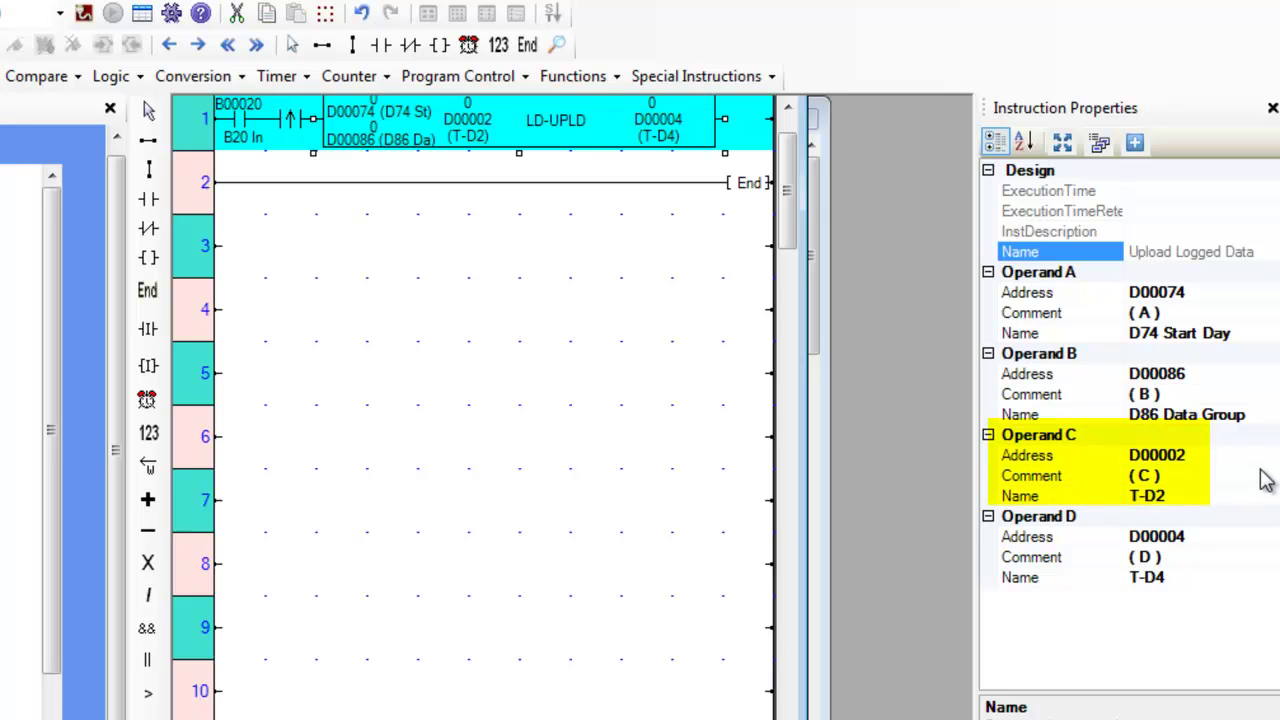
click(1230, 496)
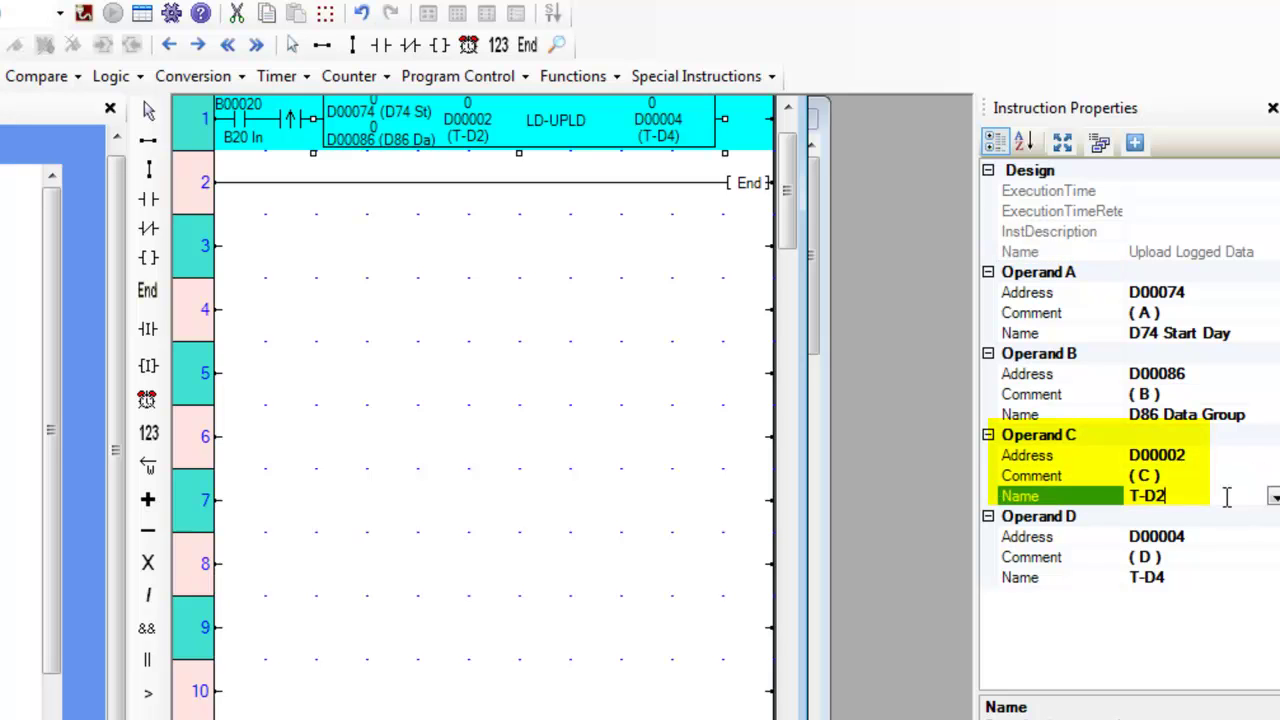
click(1274, 496)
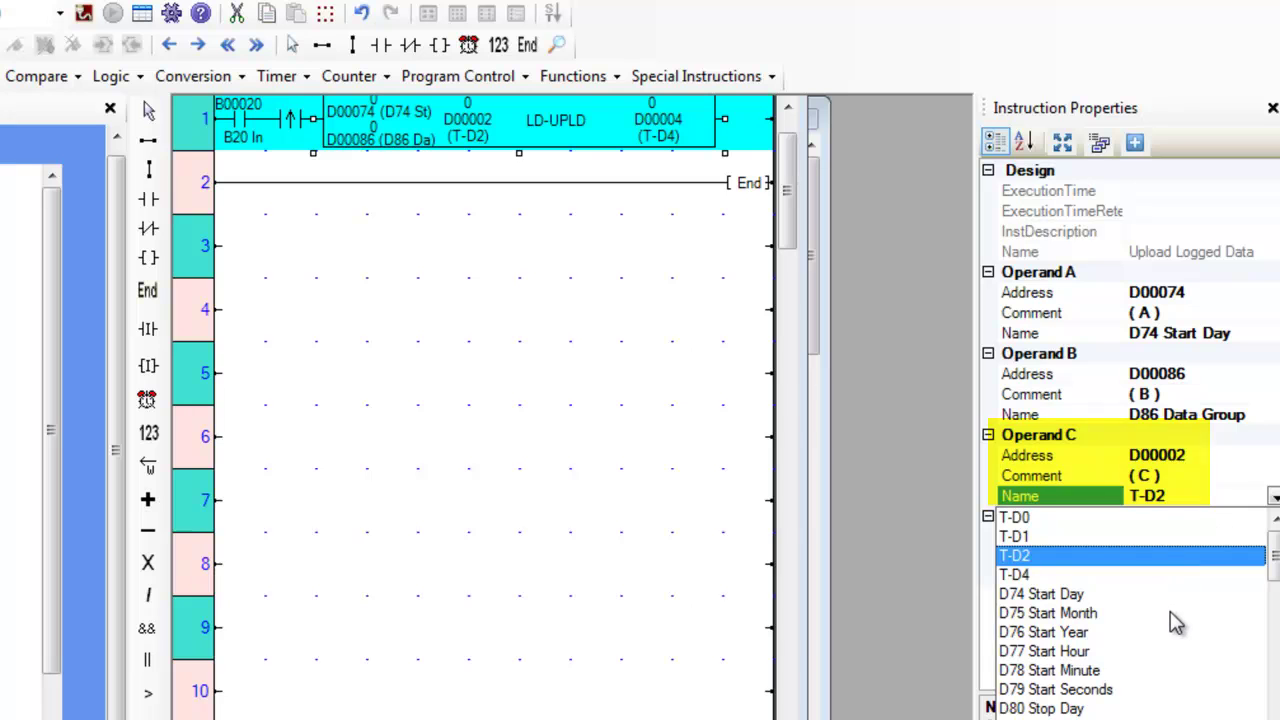
scroll(1171, 626, down, 2)
scroll(1176, 622, down, 1)
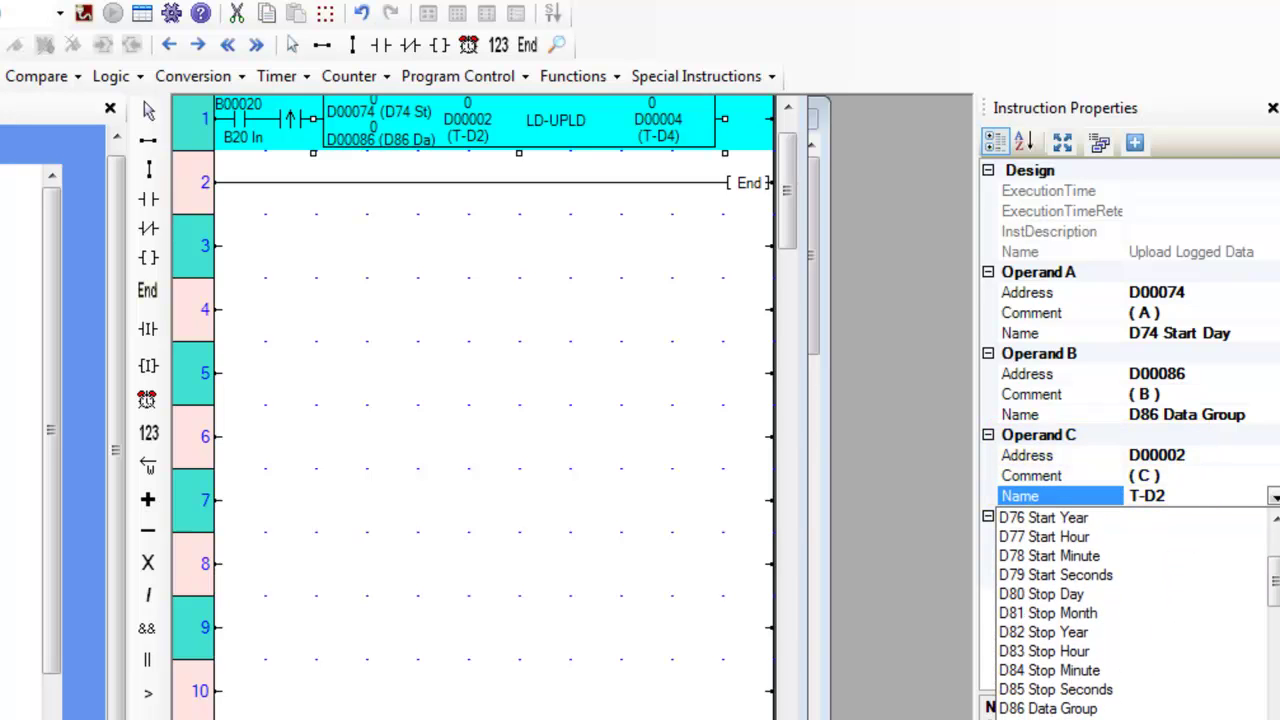
click(1120, 718)
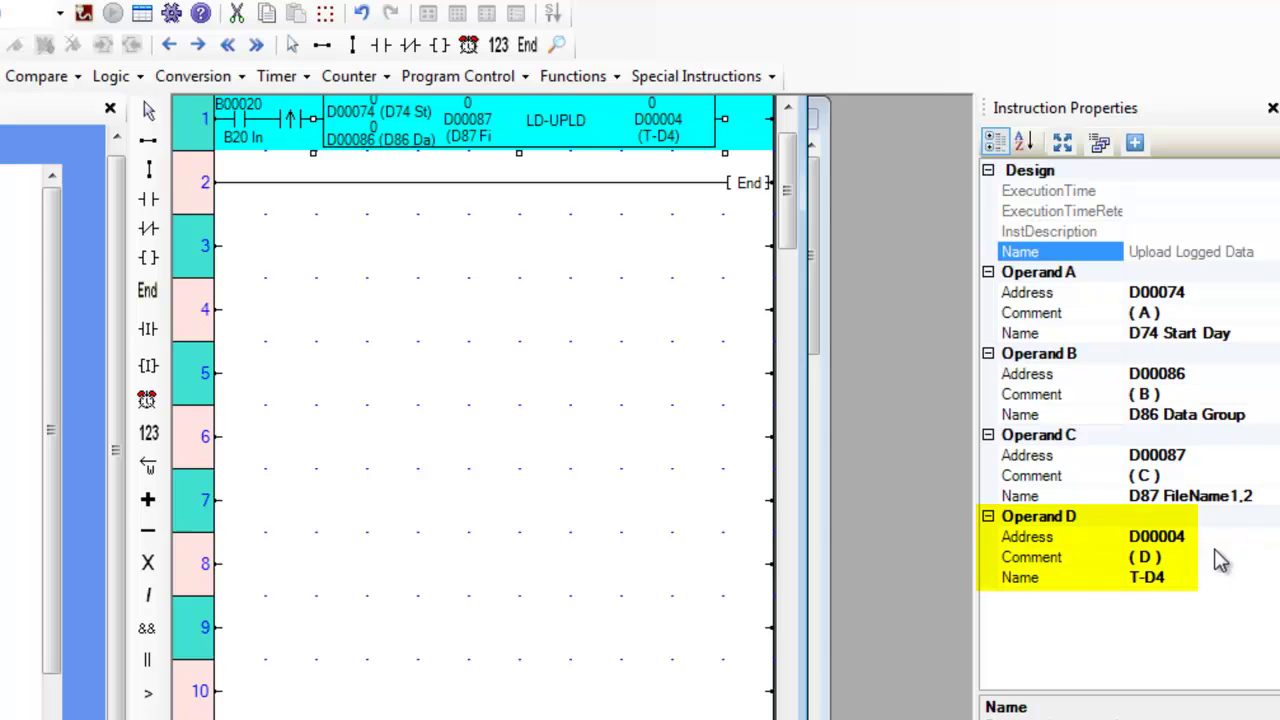
Set Operand D to D91 Status Error
click(1206, 580)
click(1274, 580)
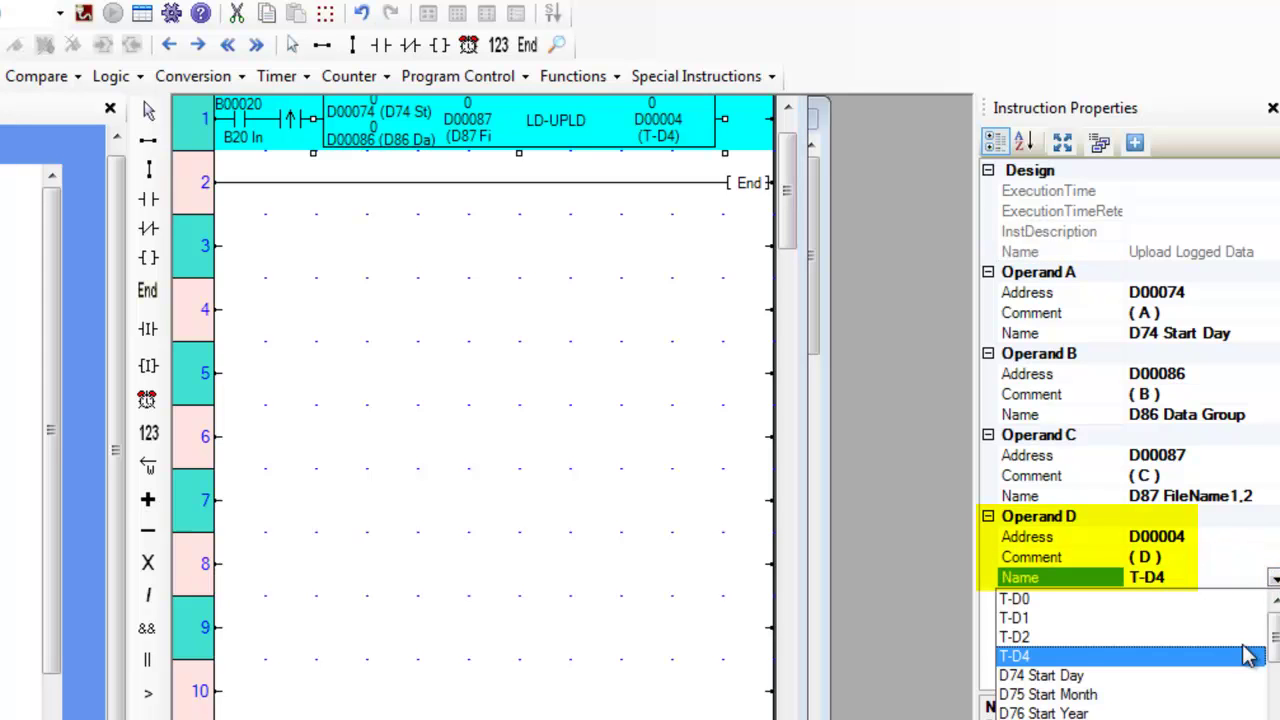
scroll(1250, 655, down, 1)
scroll(1248, 648, down, 2)
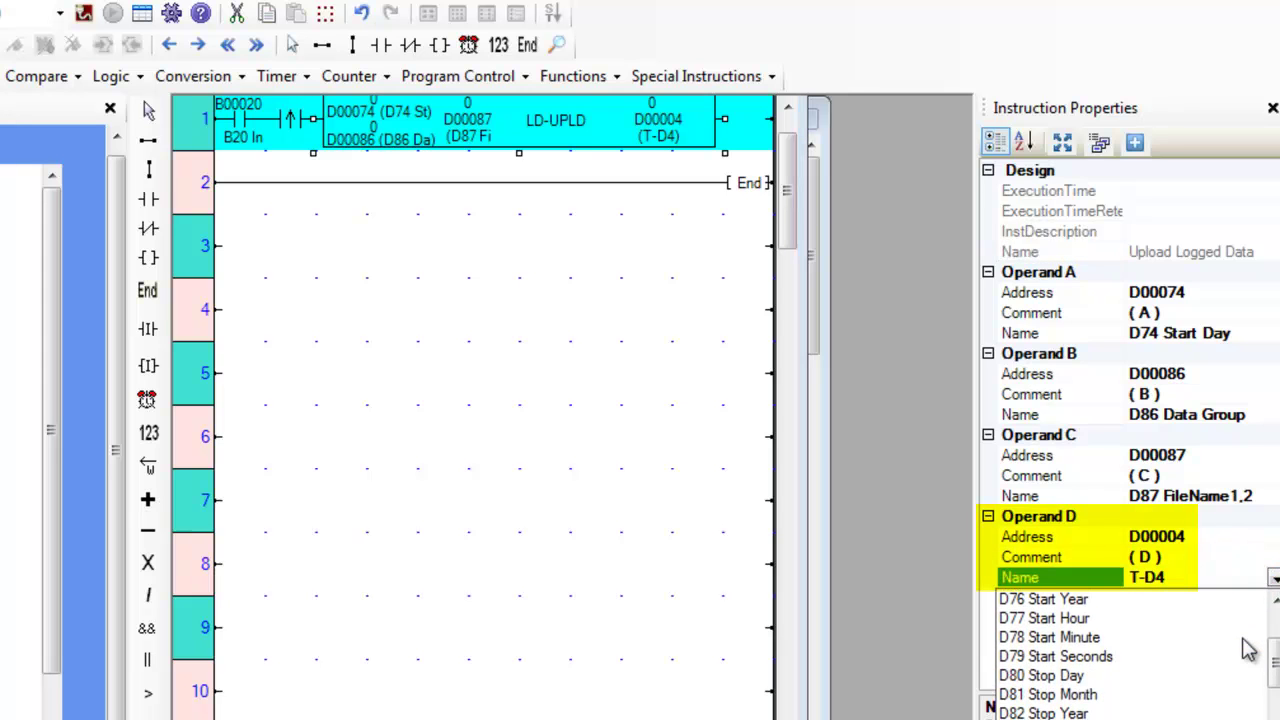
scroll(1248, 648, down, 1)
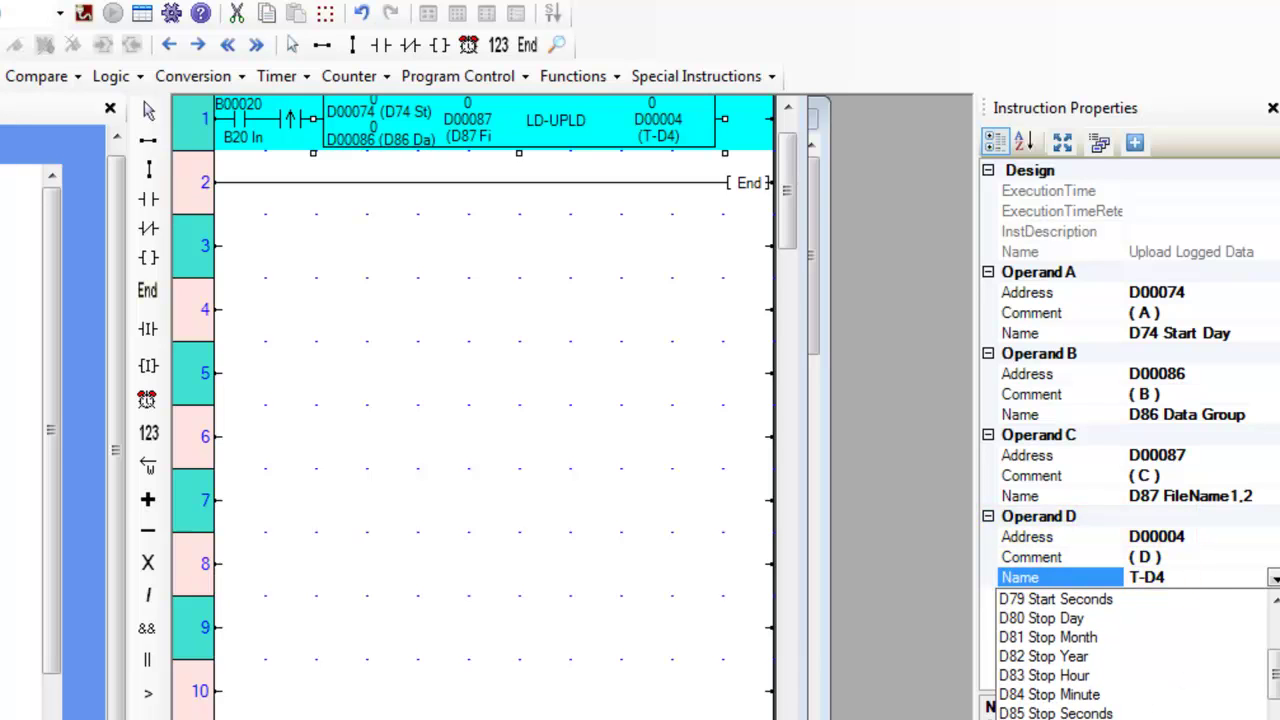
click(1200, 640)
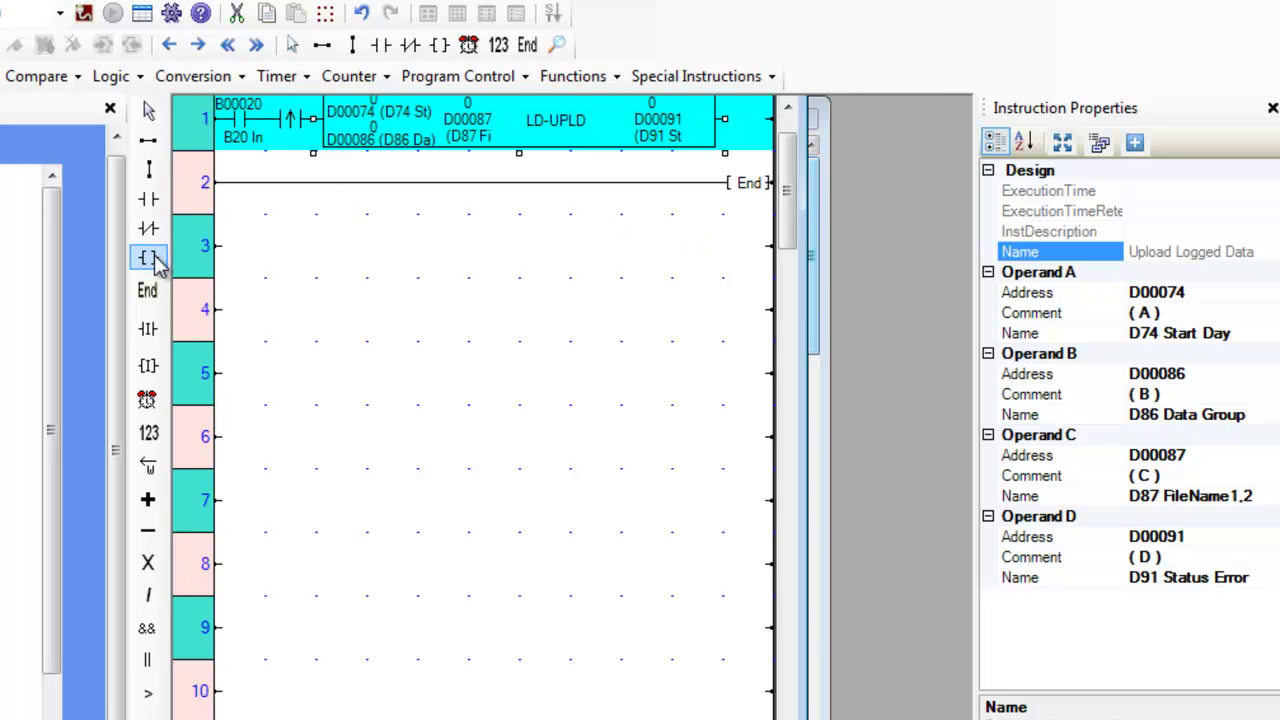
End rung 1 with an output coil assigned to B21 Data Upload Complete
mouse_move(148, 257)
mouse_down()
mouse_move(556, 150)
mouse_move(740, 118)
mouse_up()
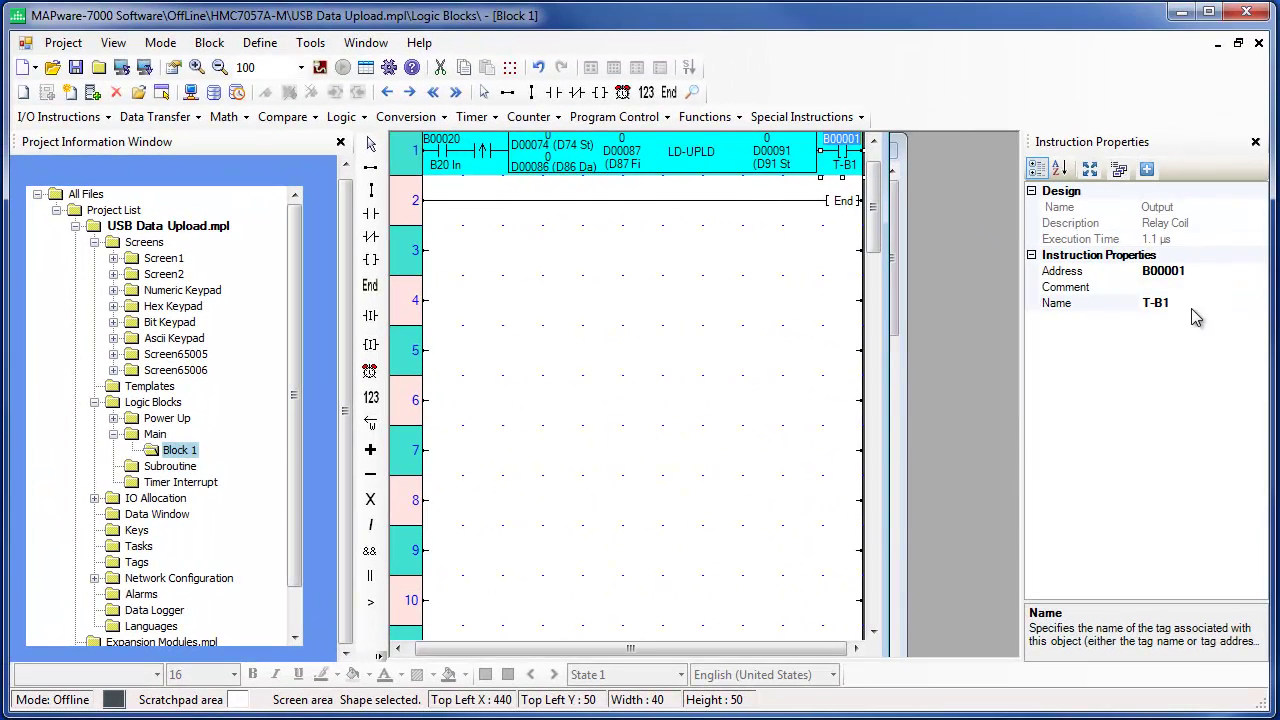
click(1192, 309)
click(1258, 303)
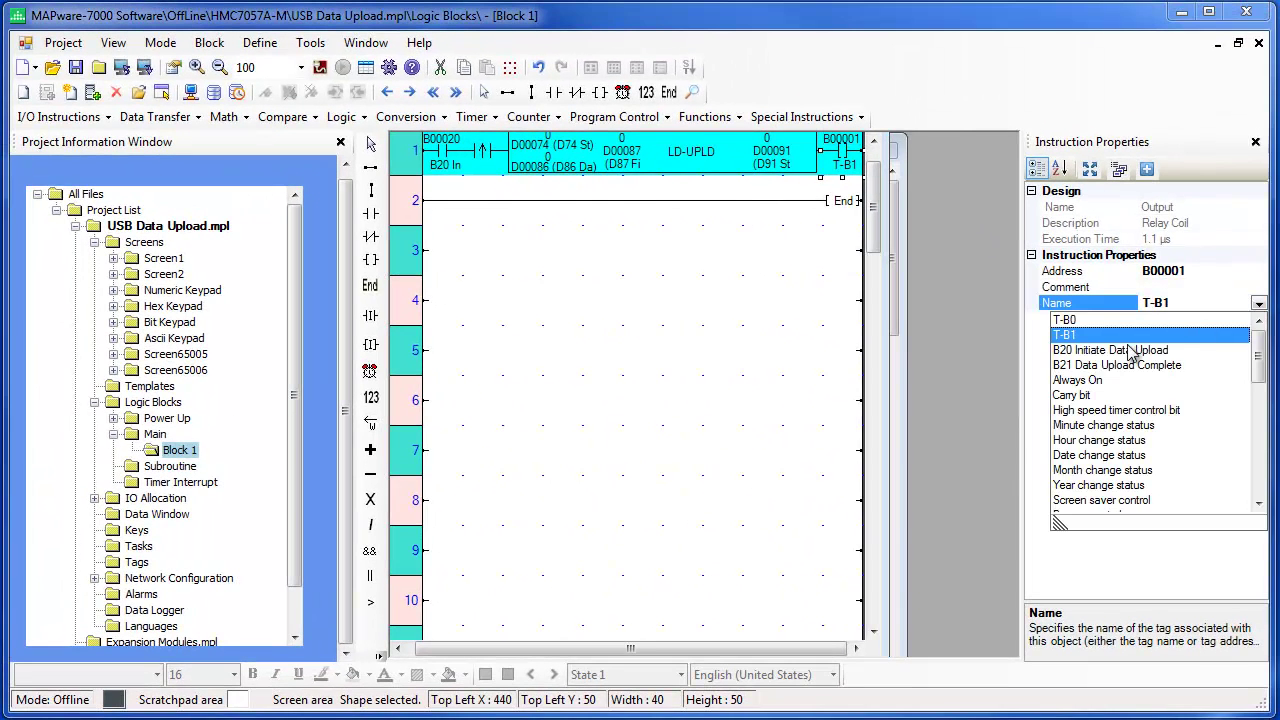
click(1080, 366)
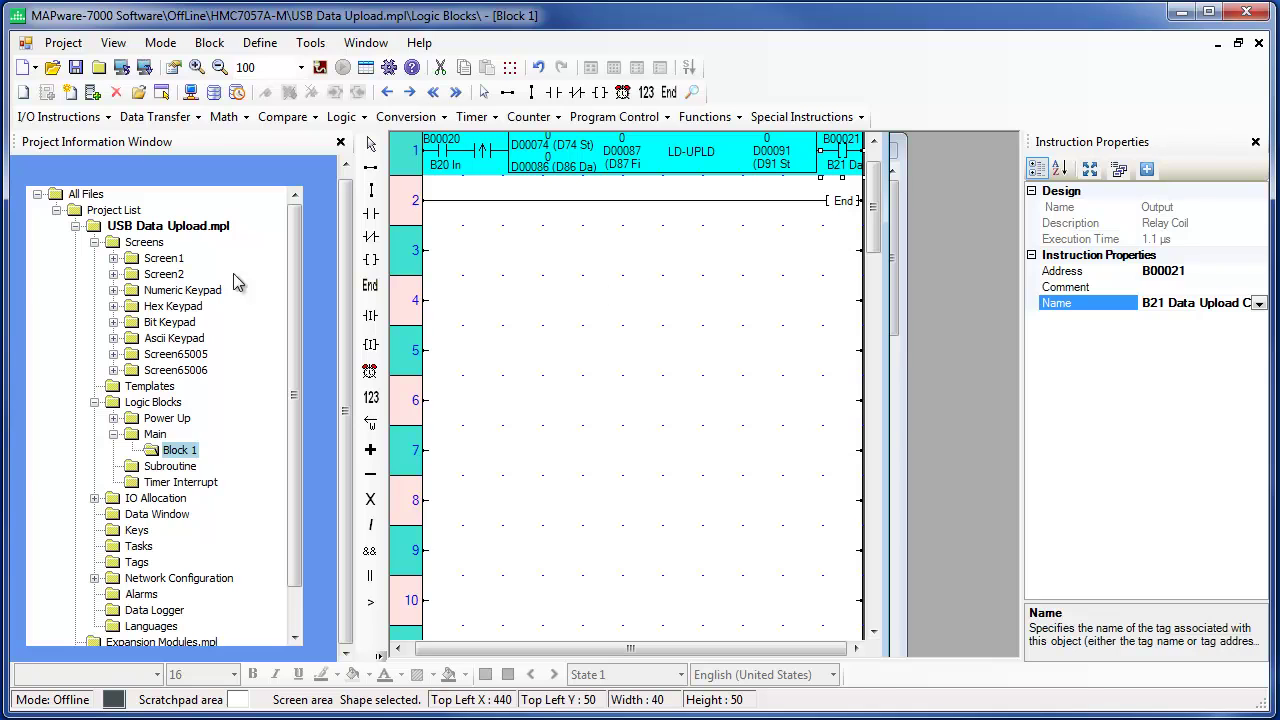
double_click(173, 283)
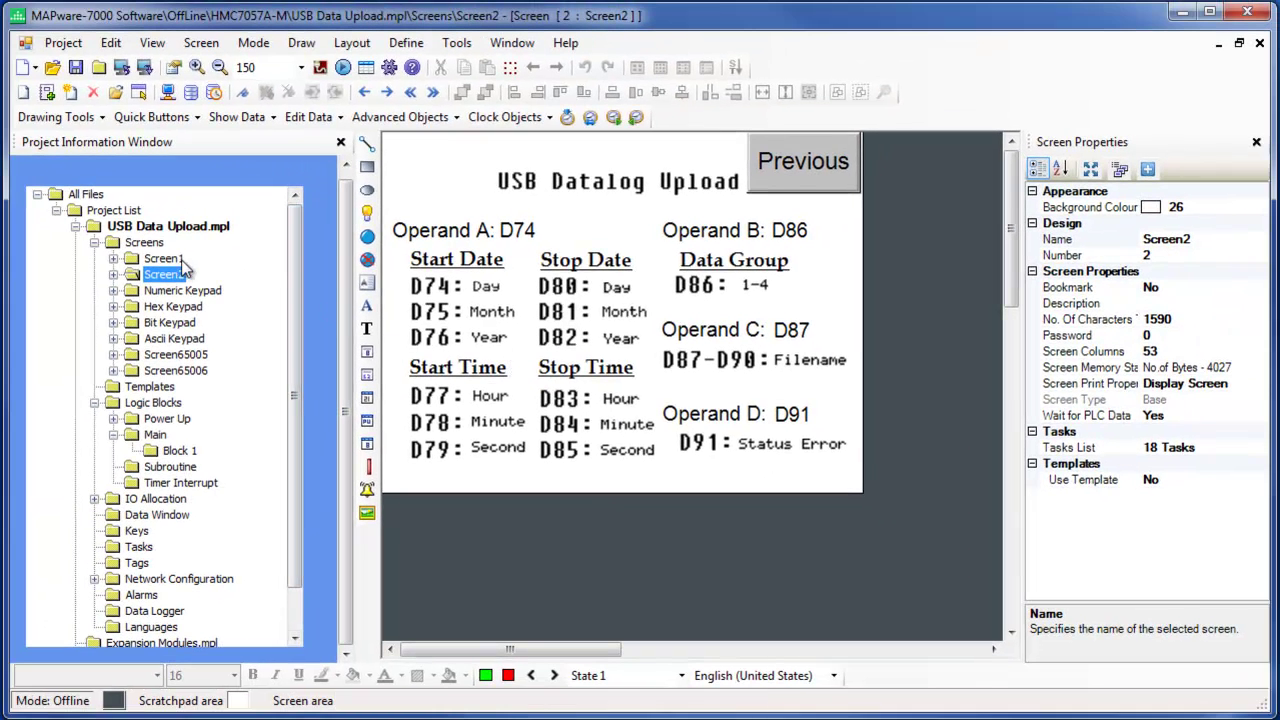
On Screen1, review the 24 message ranges of the D91 status text display
double_click(163, 260)
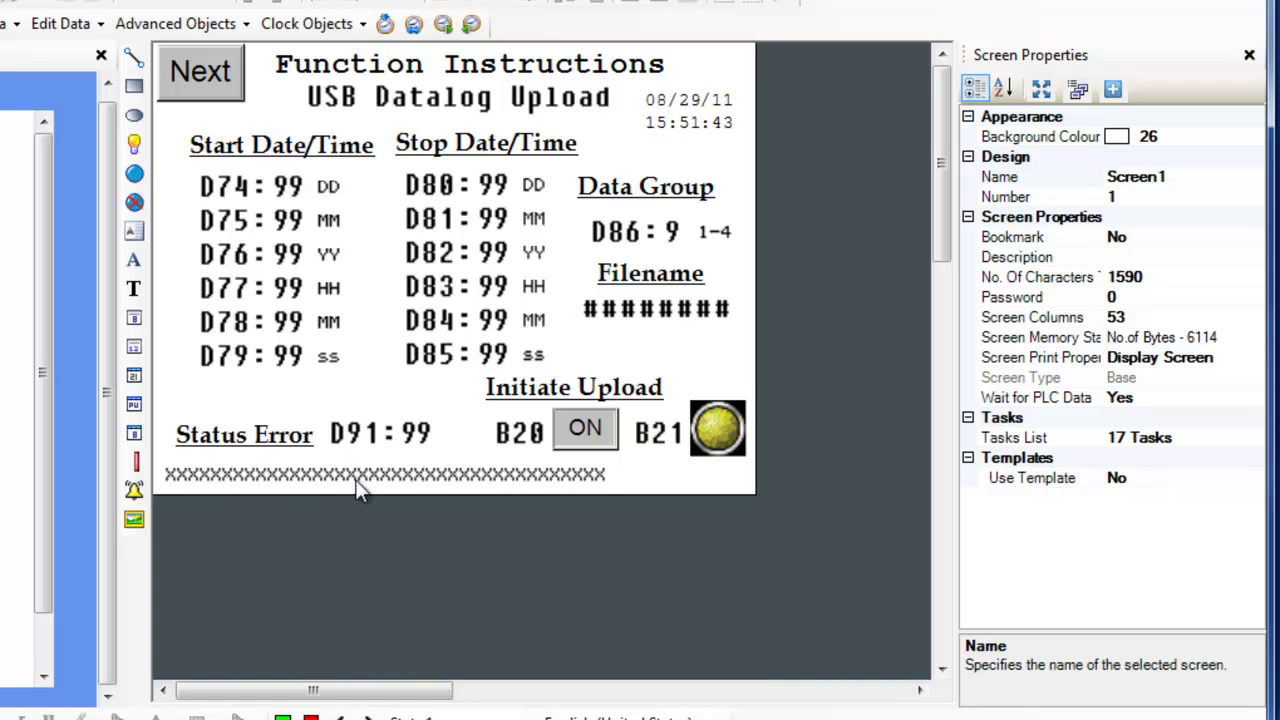
click(460, 477)
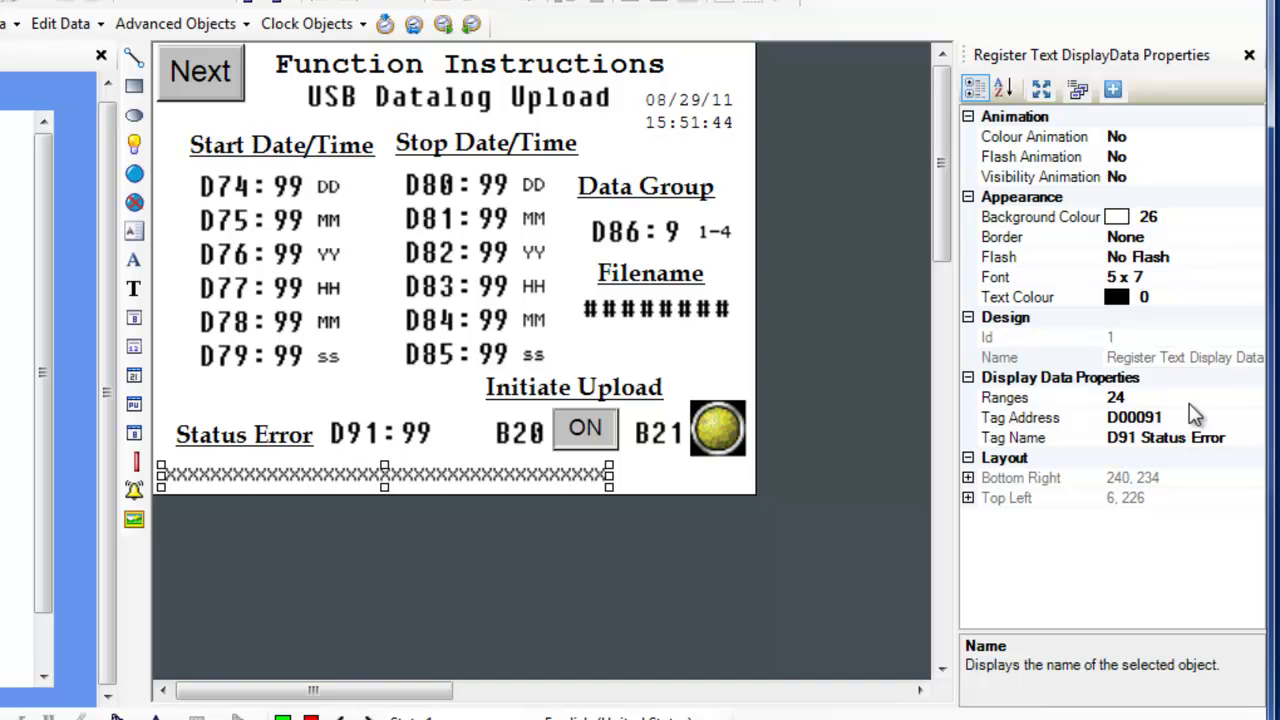
click(1250, 398)
click(1253, 399)
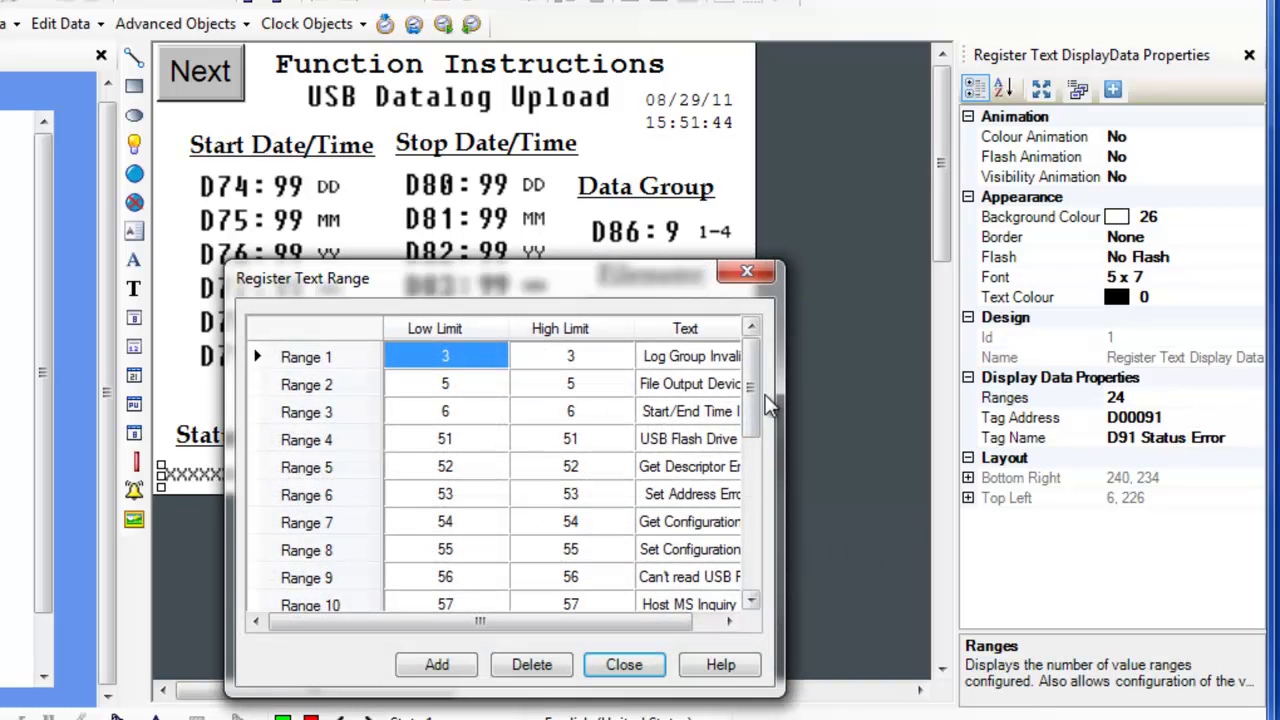
drag(753, 386, 753, 547)
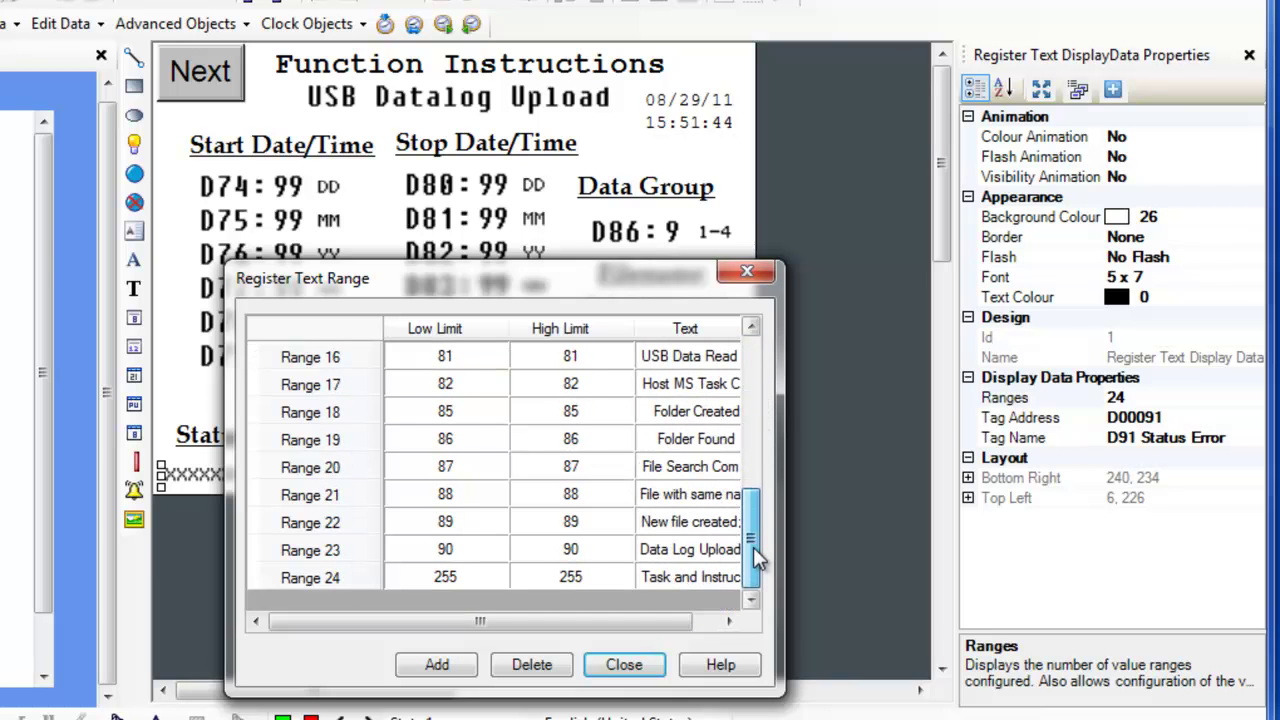
click(626, 664)
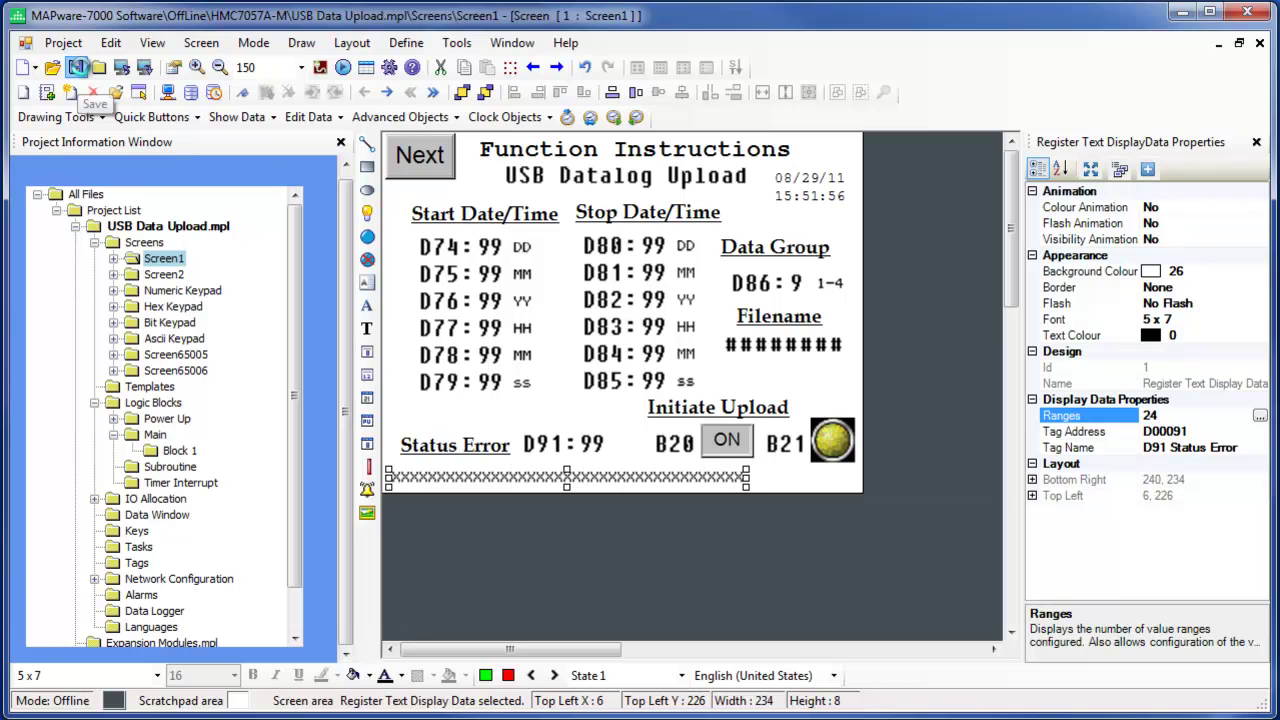
Save the project and bring up the Download to device settings
click(77, 67)
click(143, 68)
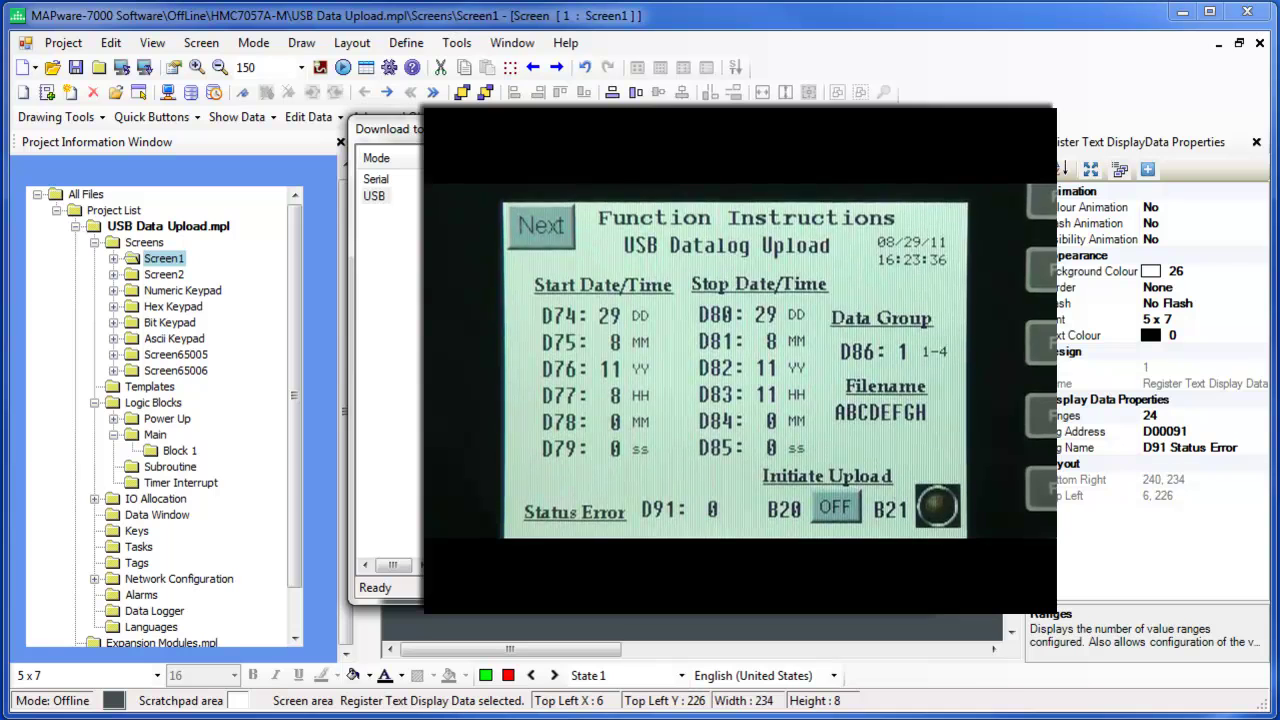
Close the download window and show the project's Screens list
click(620, 555)
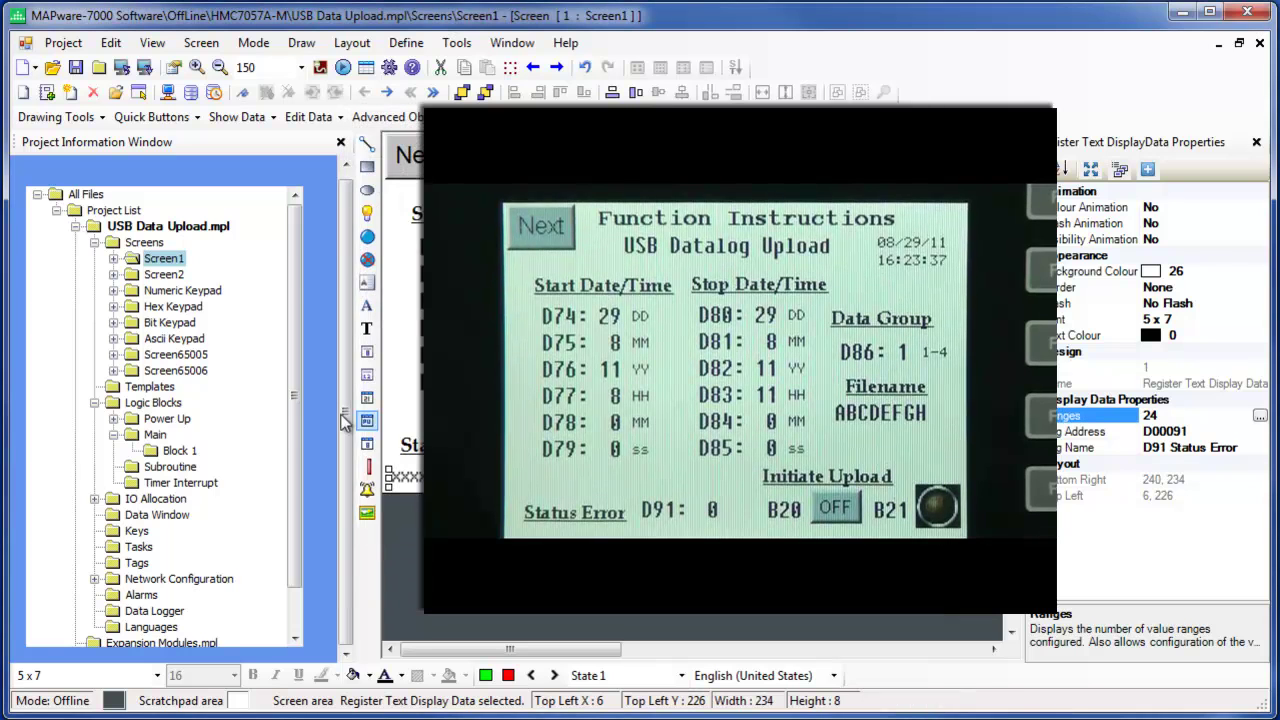
click(146, 243)
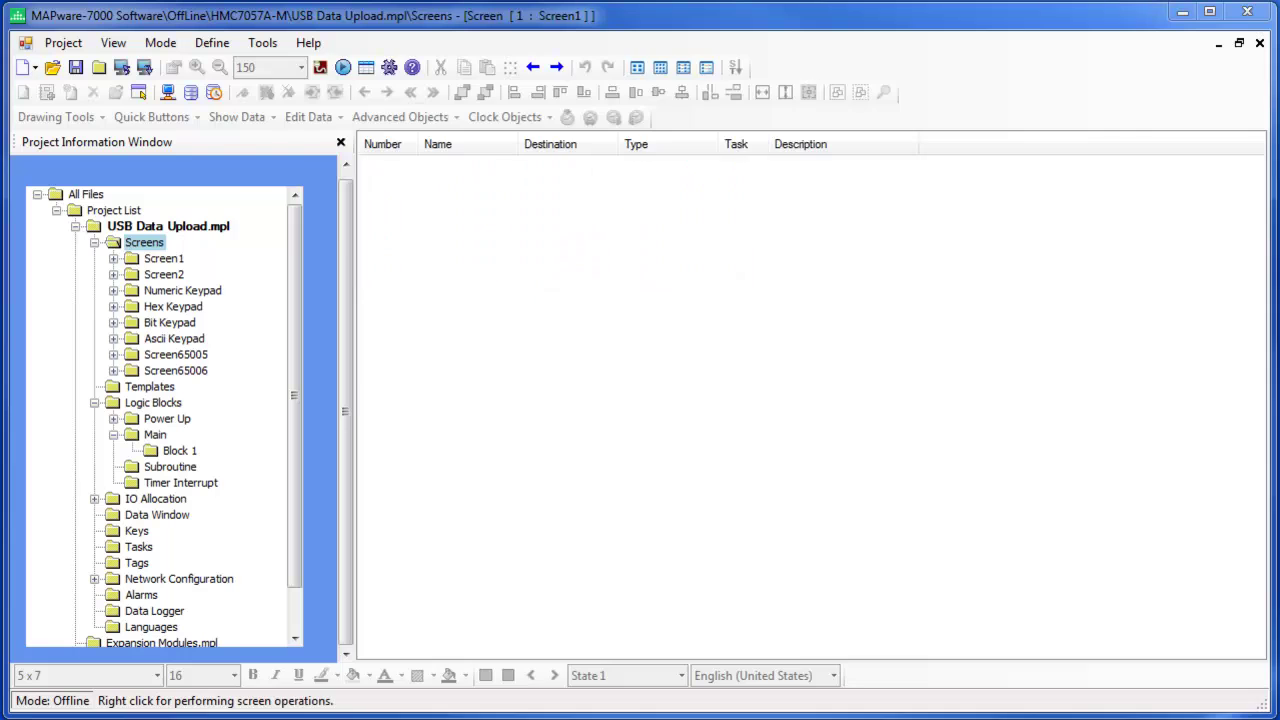
Open KINGSTON (E:)\HMC7057M\0829DATA in Excel from Windows Explorer
key(super+e)
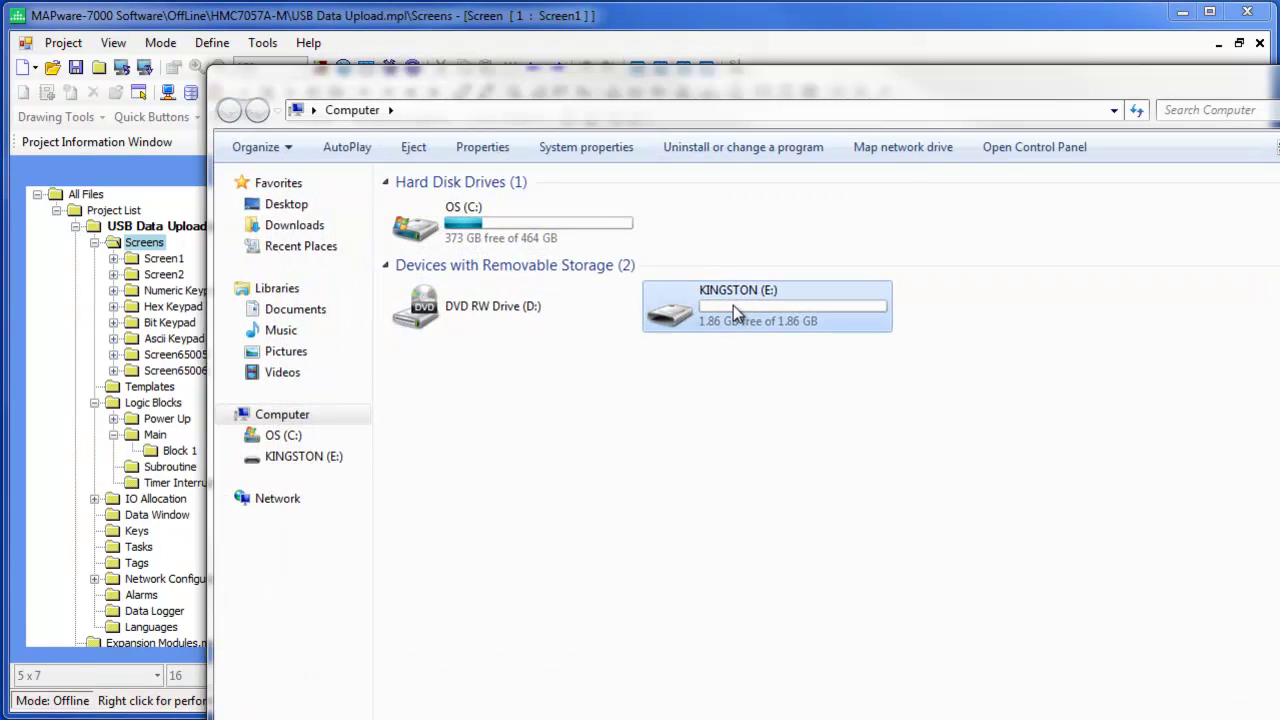
double_click(733, 305)
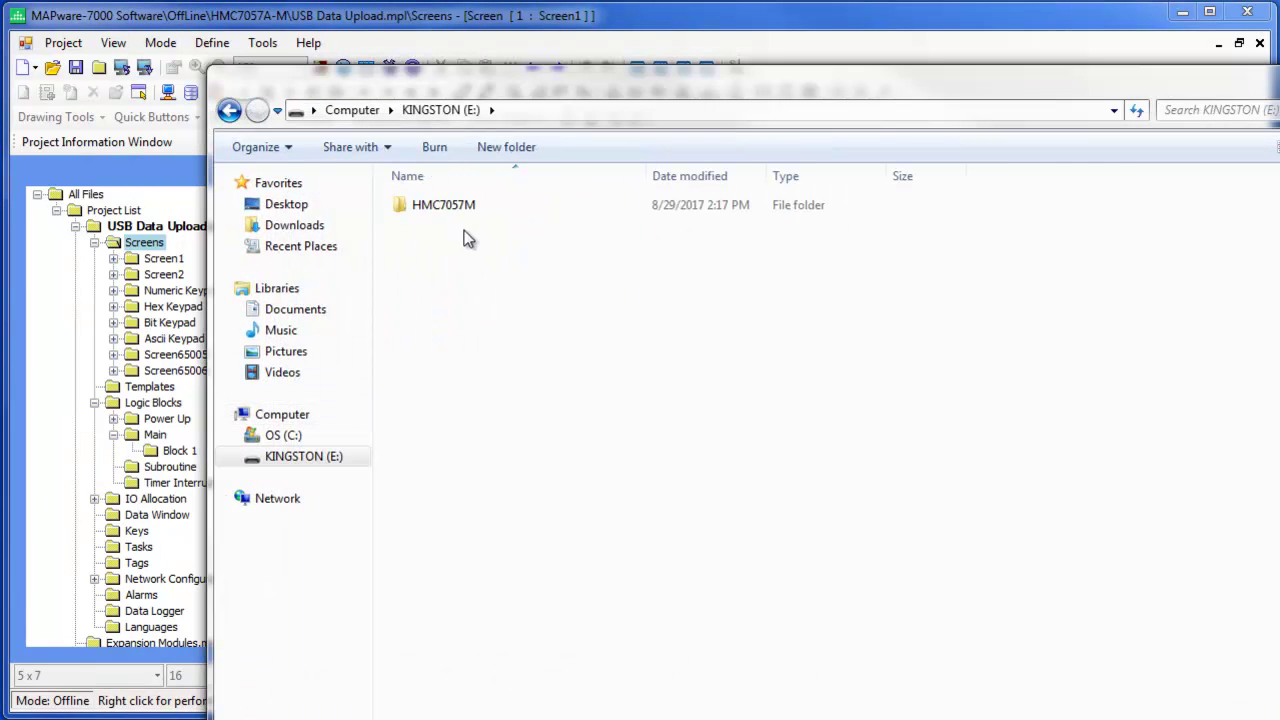
drag(515, 95, 340, 47)
double_click(285, 166)
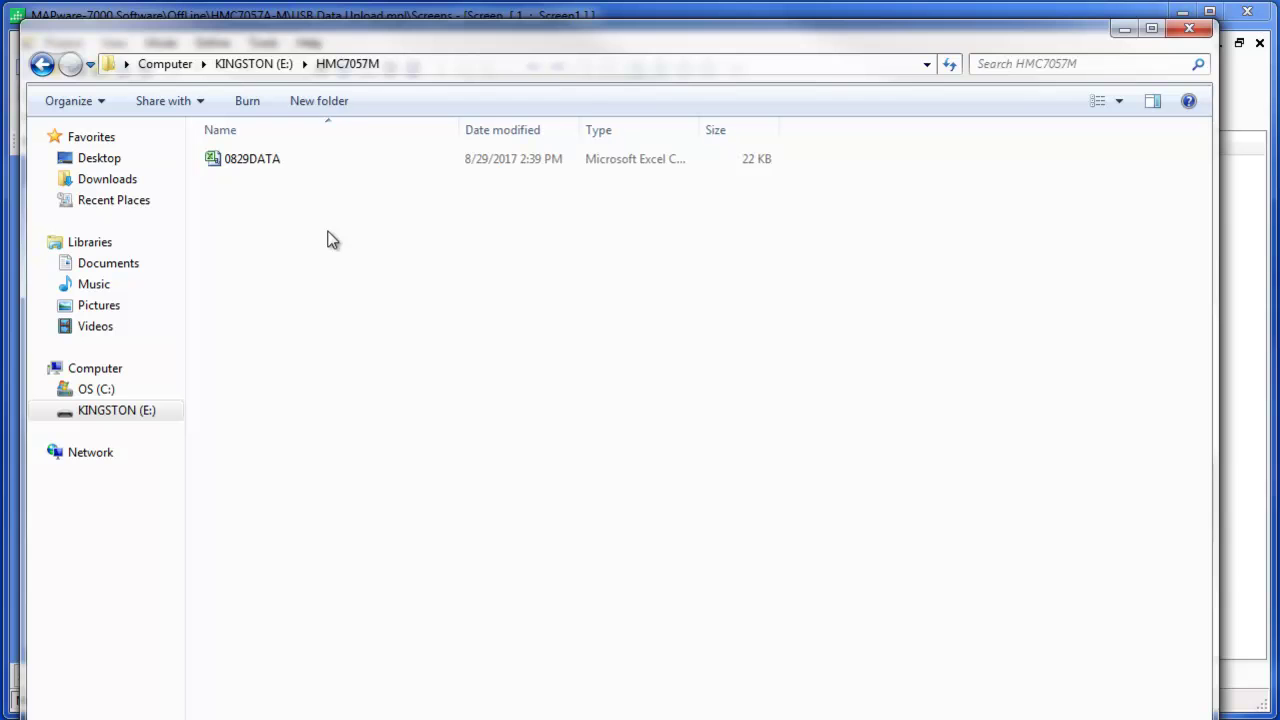
click(261, 166)
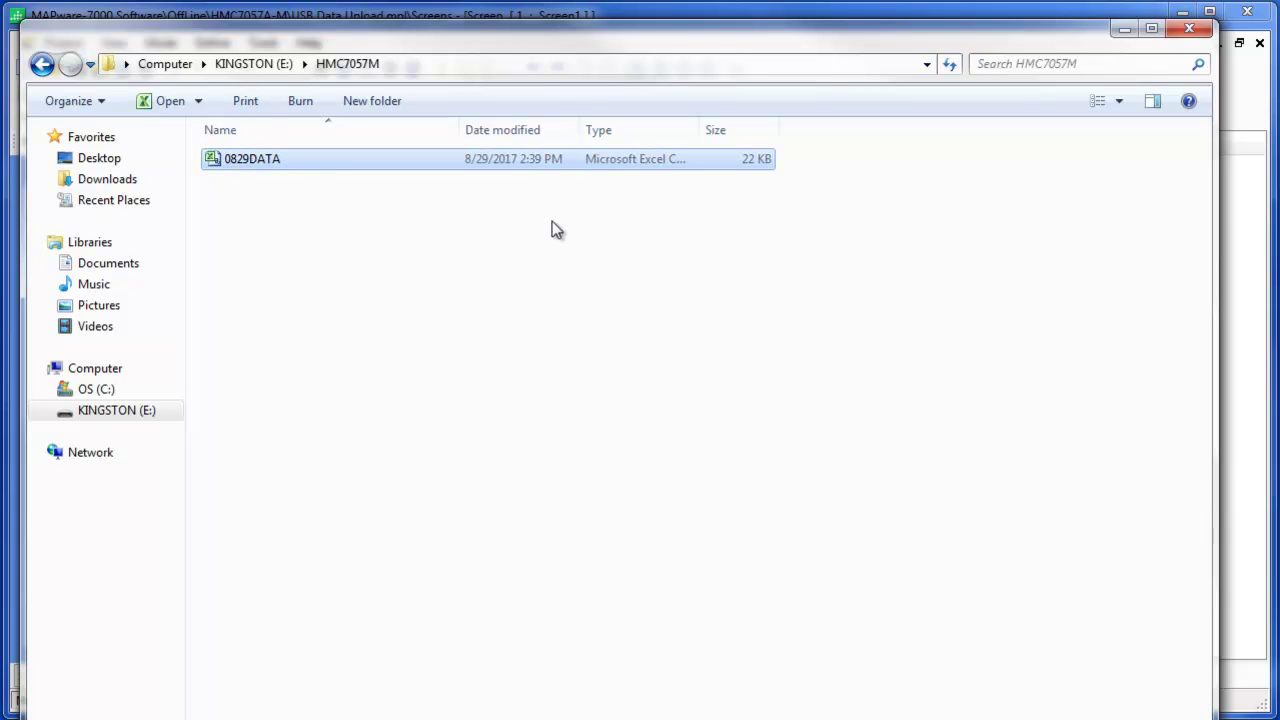
double_click(266, 160)
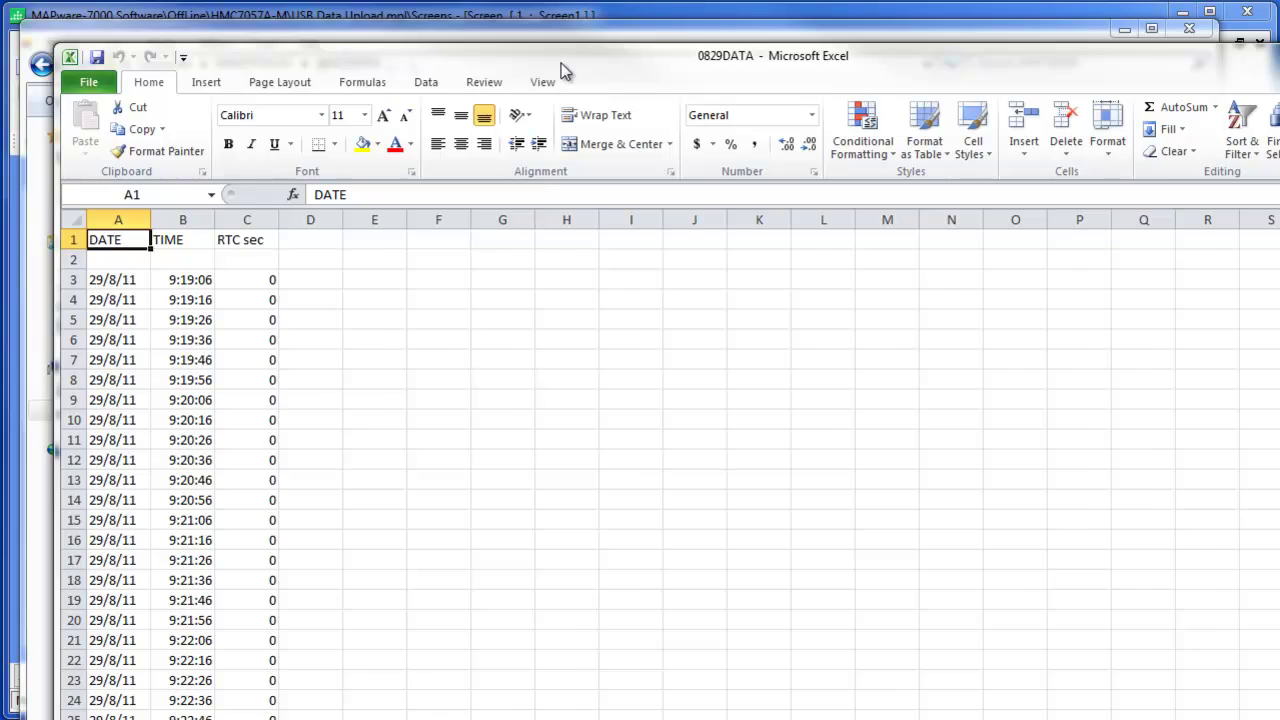
Scroll the 0829DATA log down to row 325, then close Excel
drag(561, 63, 529, 54)
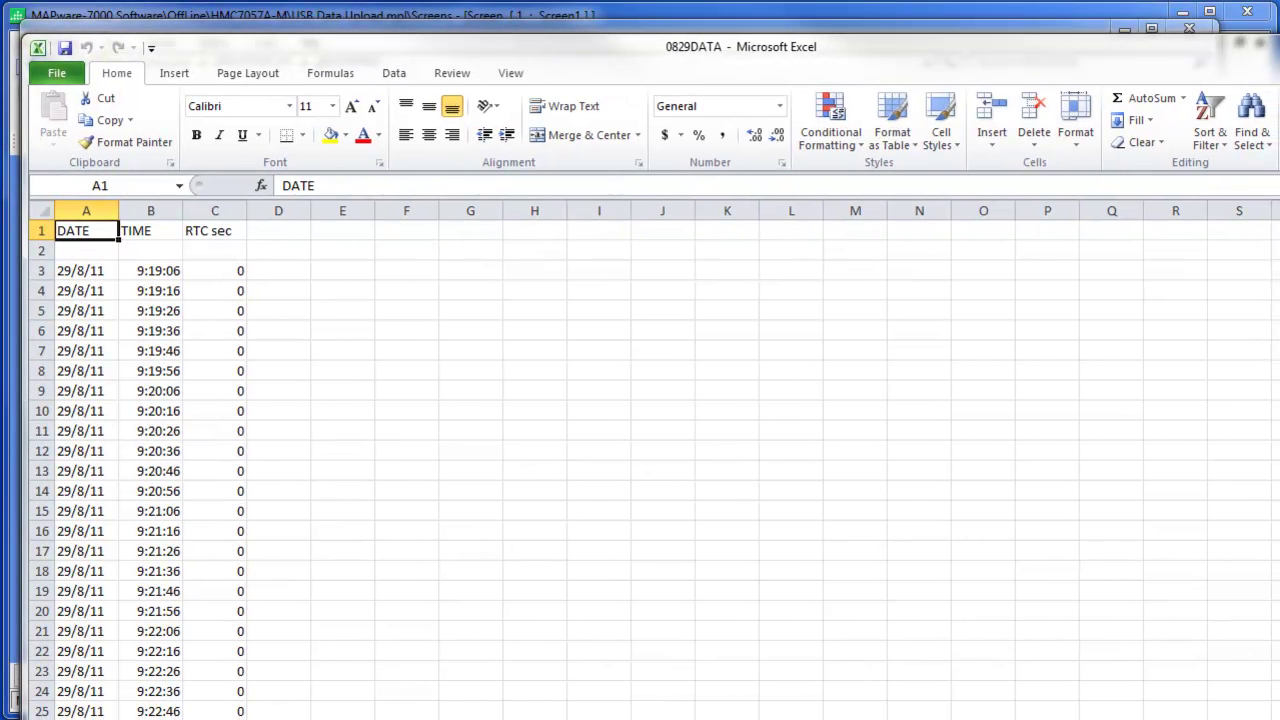
scroll(640, 460, down, 8)
scroll(640, 460, down, 20)
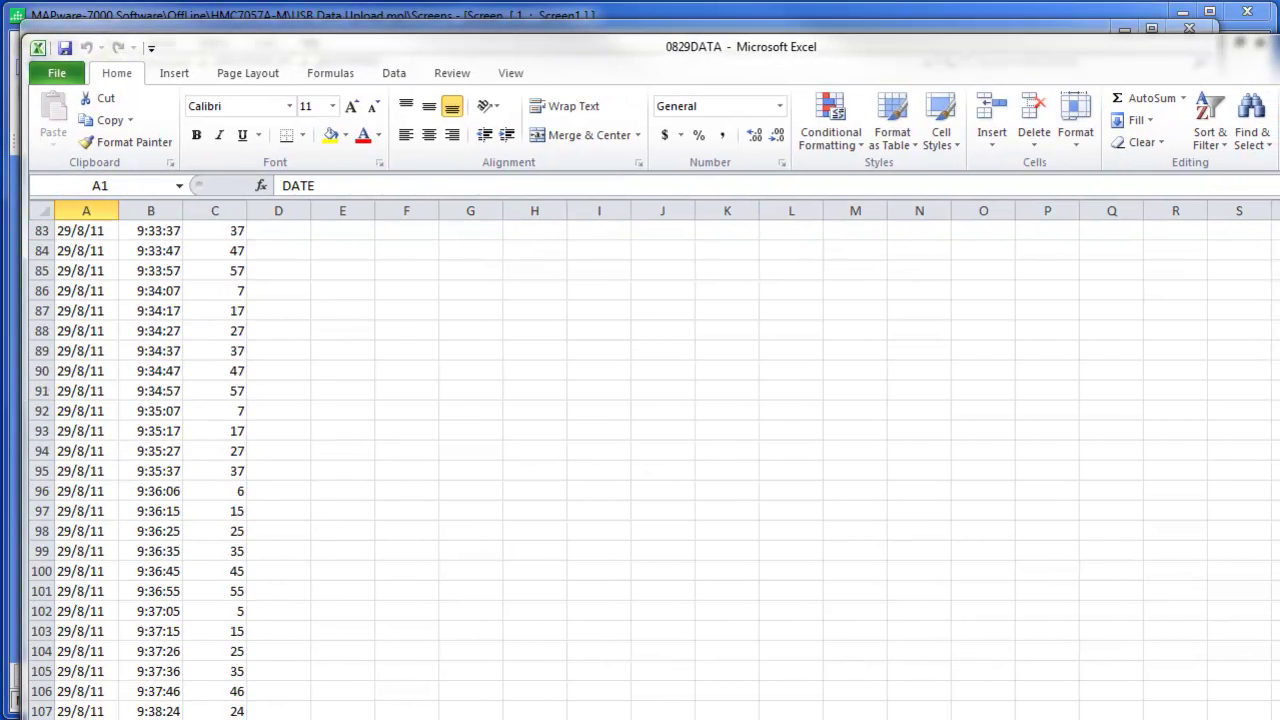
scroll(640, 460, down, 5)
scroll(640, 460, down, 6)
scroll(640, 460, down, 8)
scroll(640, 460, down, 5)
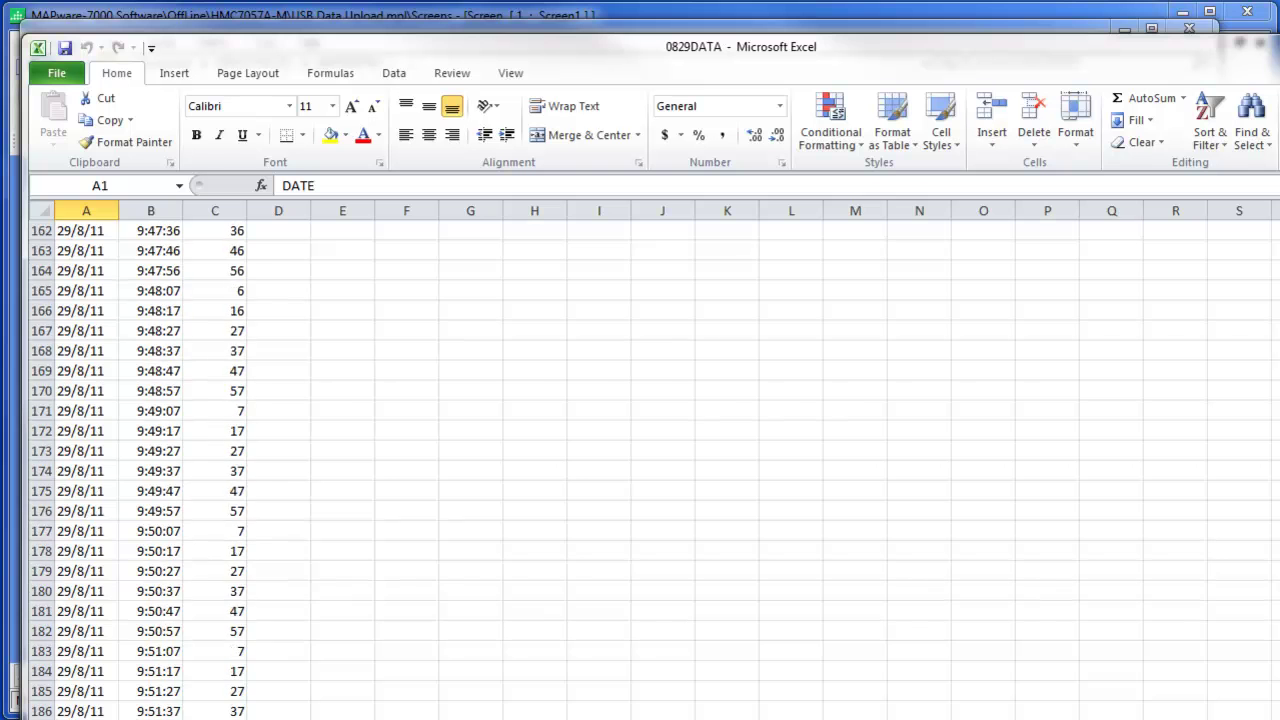
scroll(640, 460, down, 5)
scroll(640, 460, down, 7)
scroll(640, 460, down, 6)
scroll(640, 460, down, 5)
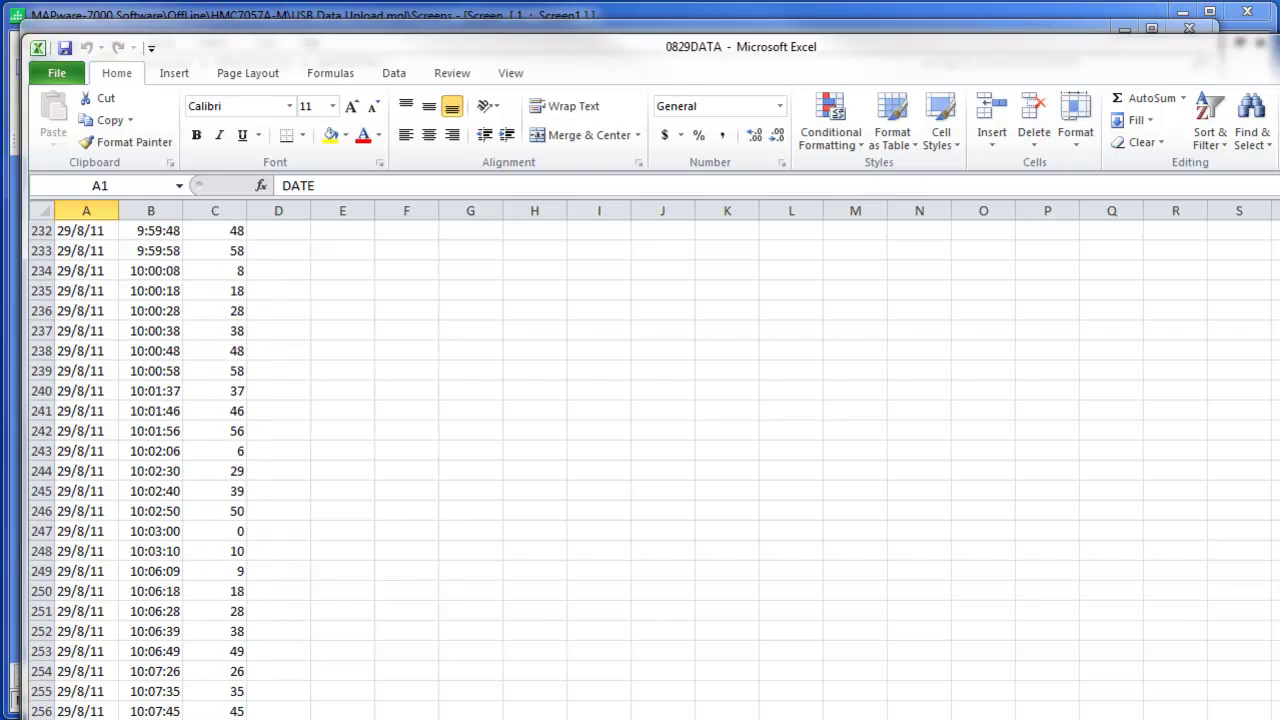
scroll(640, 460, down, 4)
scroll(640, 460, down, 7)
scroll(640, 460, down, 3)
scroll(640, 460, down, 7)
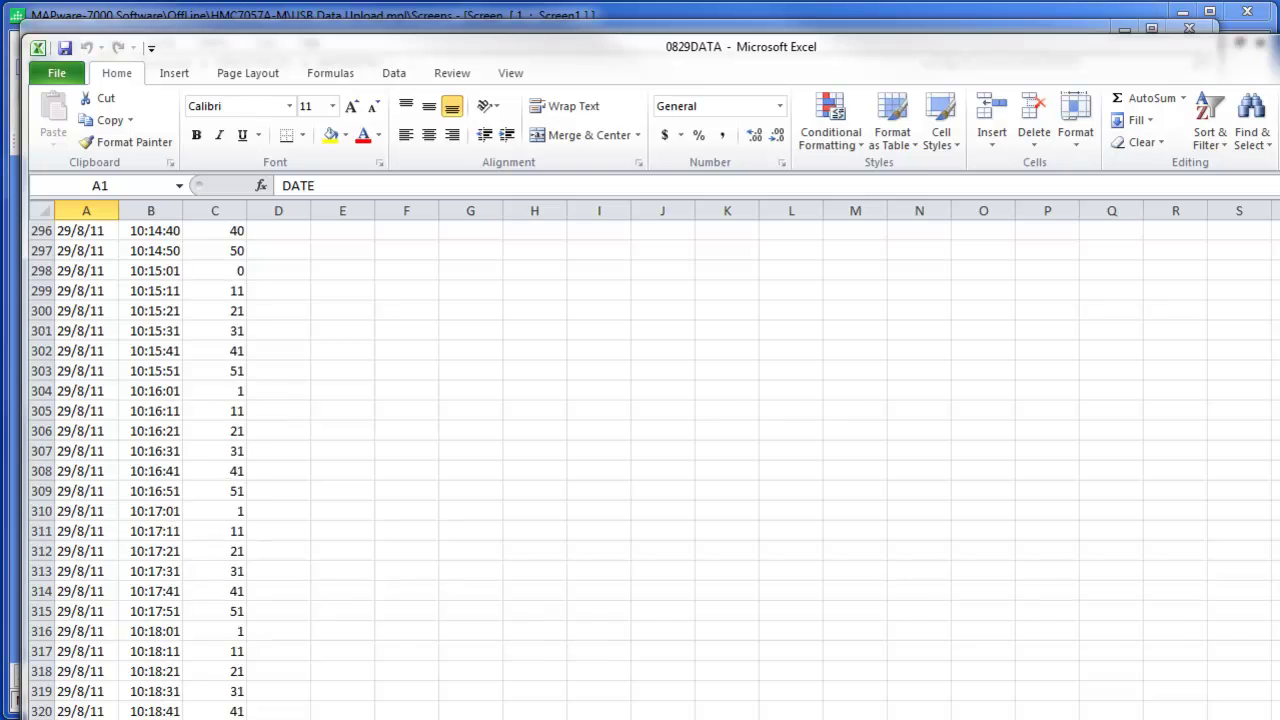
scroll(640, 460, down, 2)
key(alt+F4)
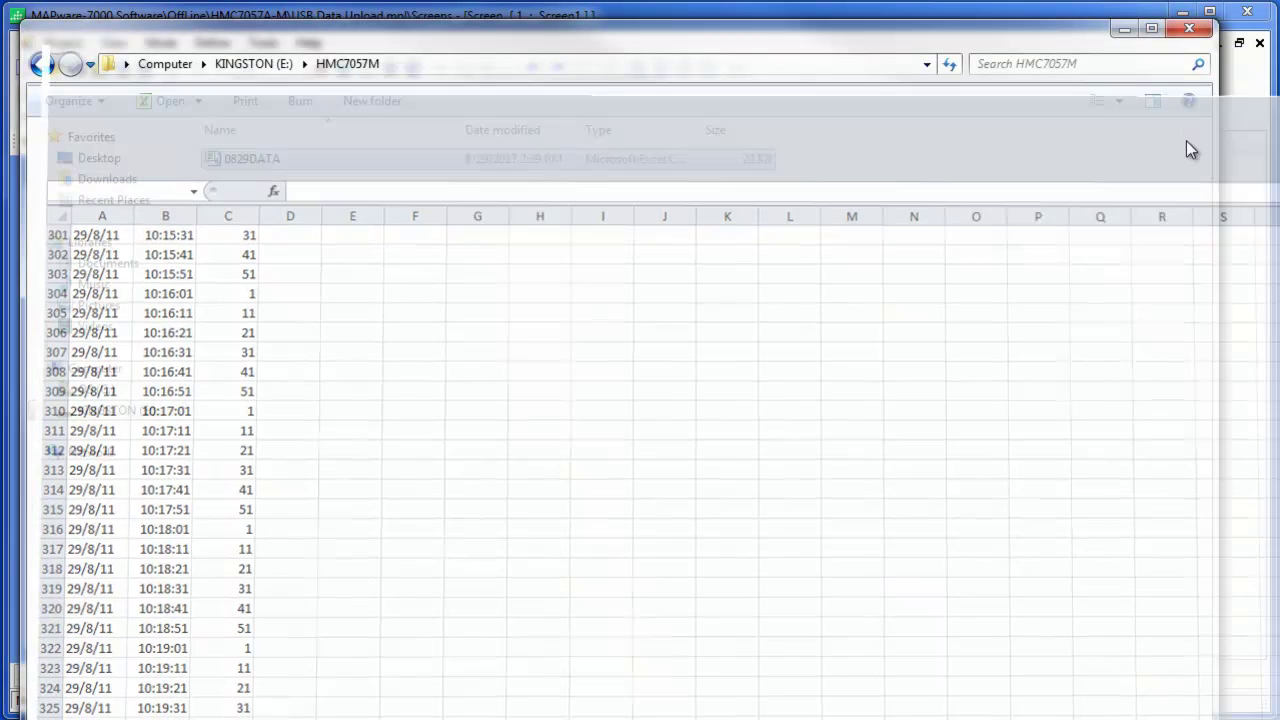
Close Windows Explorer to bring MAPware-7000's Screens list back to the front
click(1203, 28)
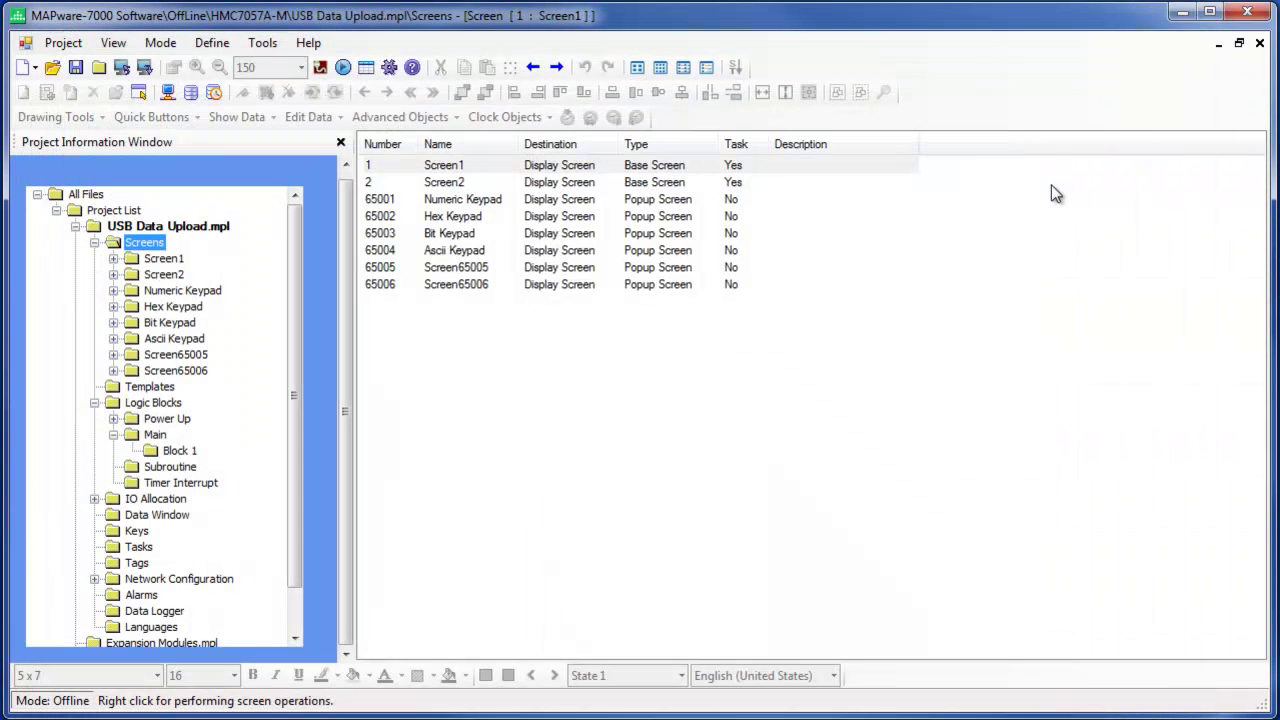